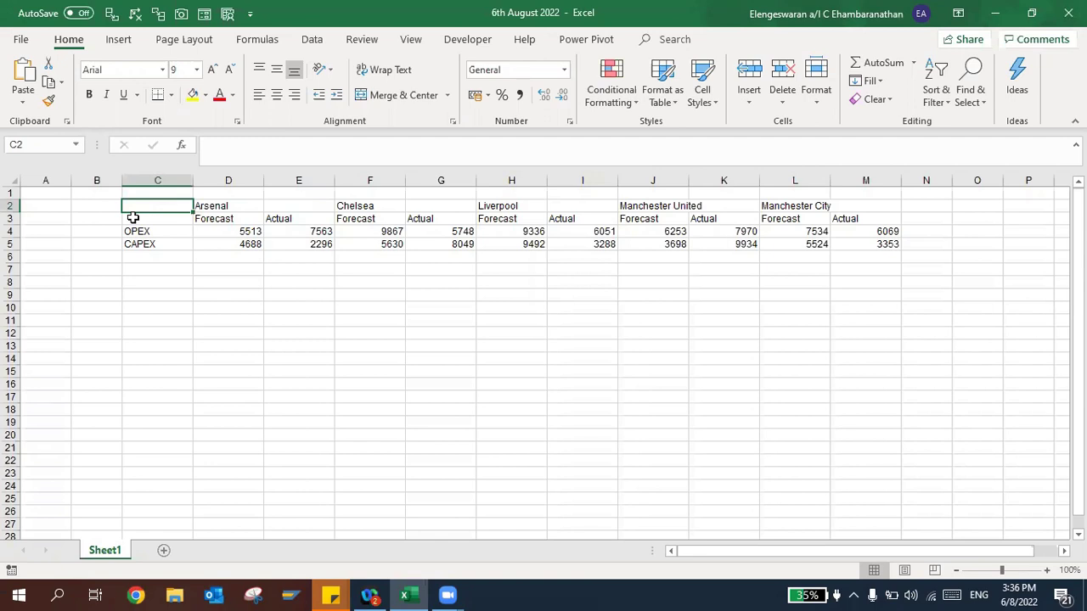
Step: Examine the club headings, the Forecast and Actual subheadings and the OPEX and CAPEX row labels of the data
key("Right")
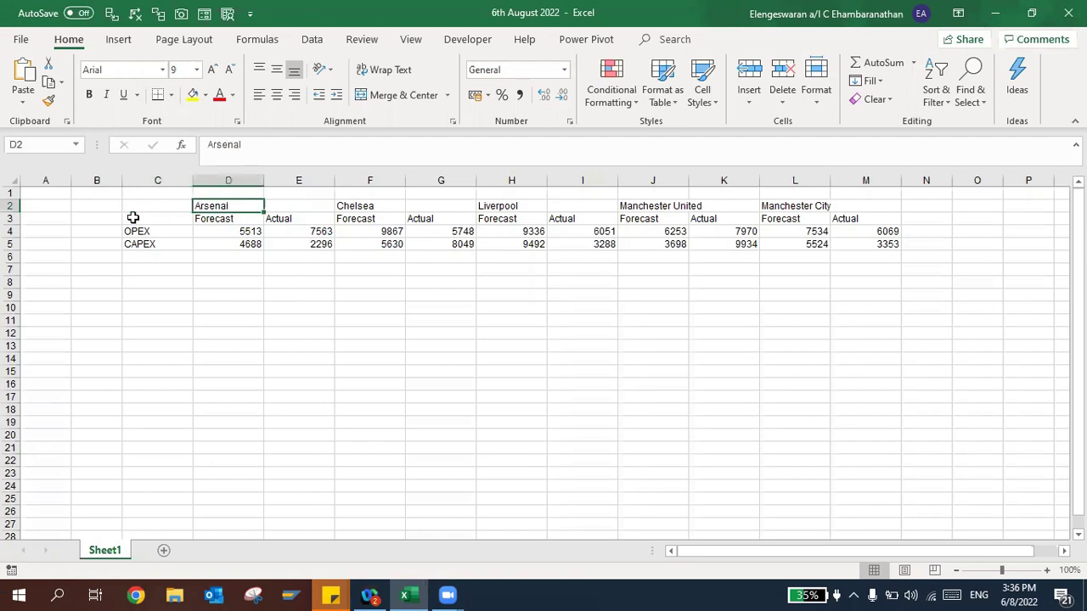
key("Down")
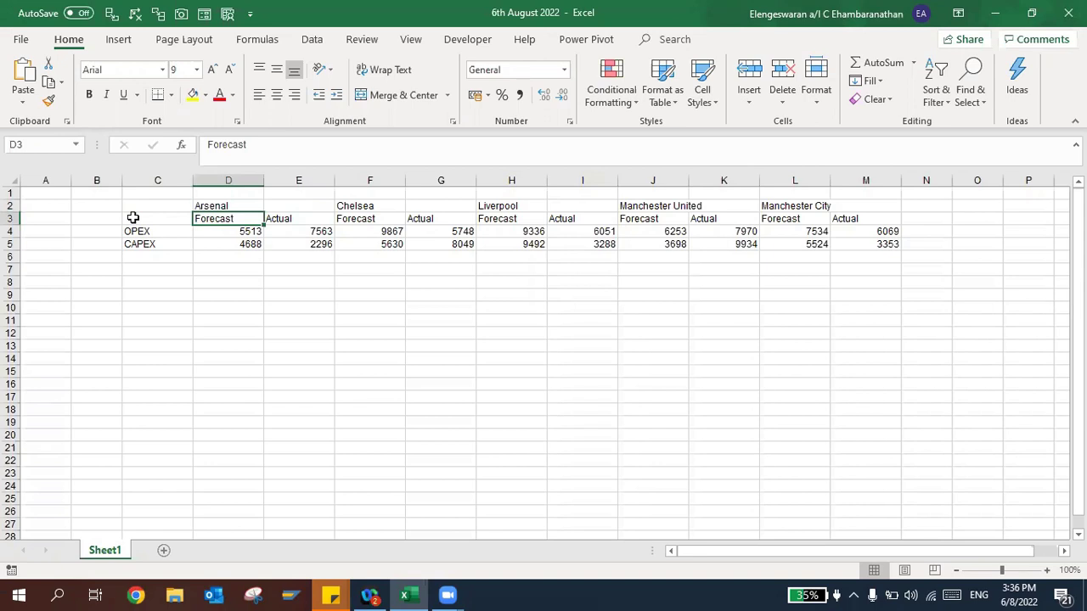
key("Right")
key("Left")
key("Left")
key("Down")
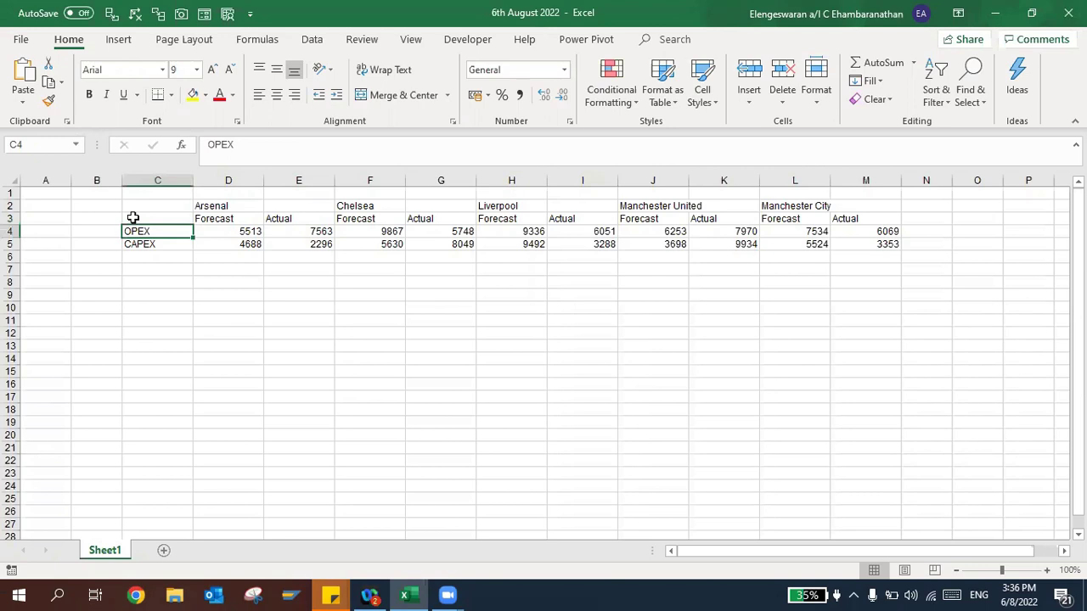
key("Down")
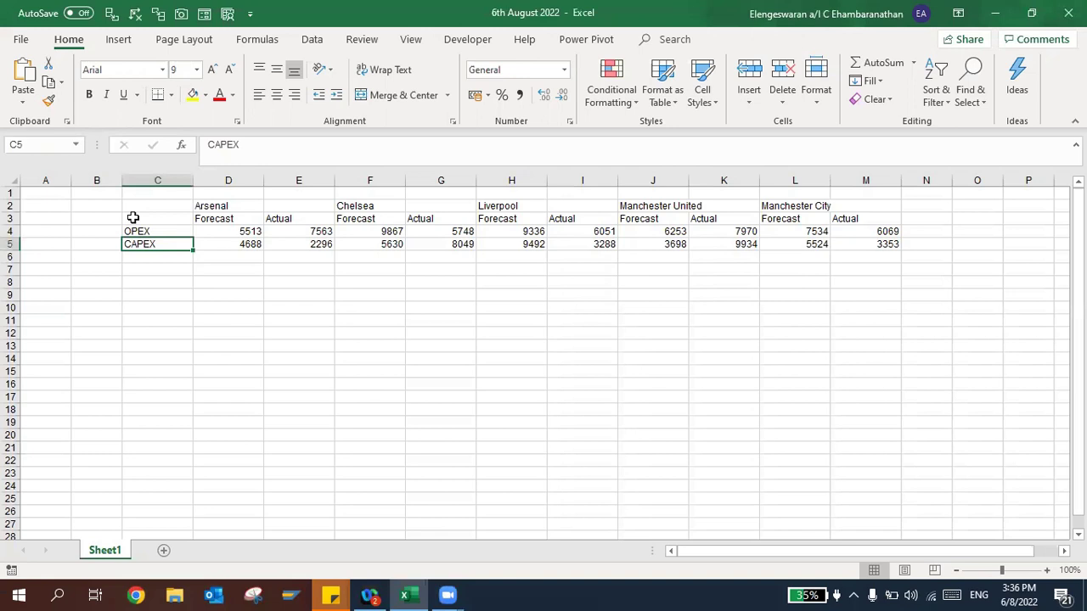
Step: Convert the range C1:M5 into a table without marking it as having headers
key("ctrl+shift+Right")
key("shift+Up")
key("shift+Up")
key("shift+Up")
key("shift+Up")
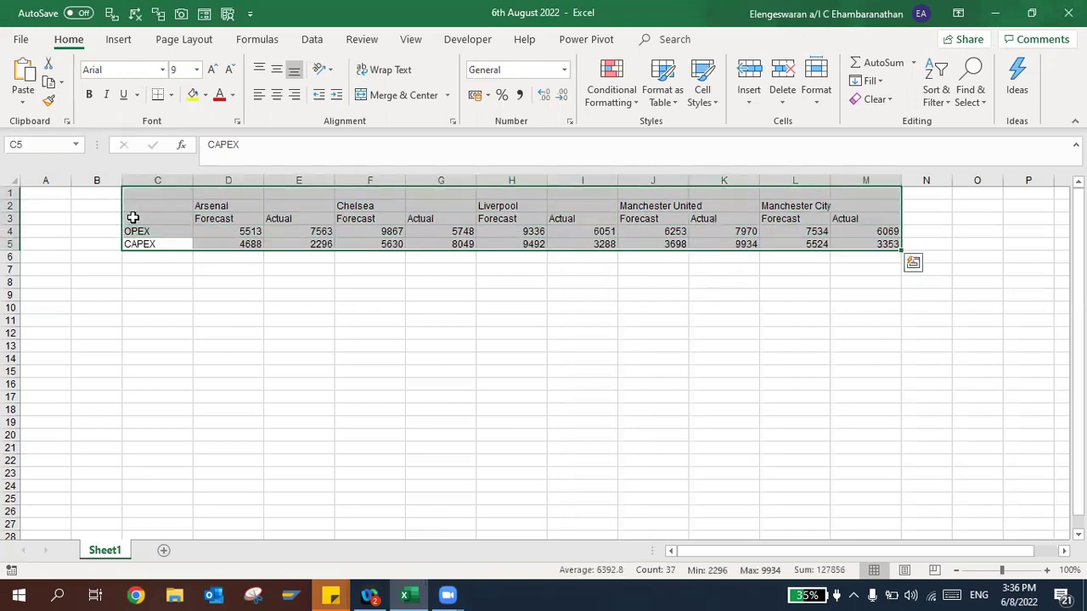
key("ctrl+t")
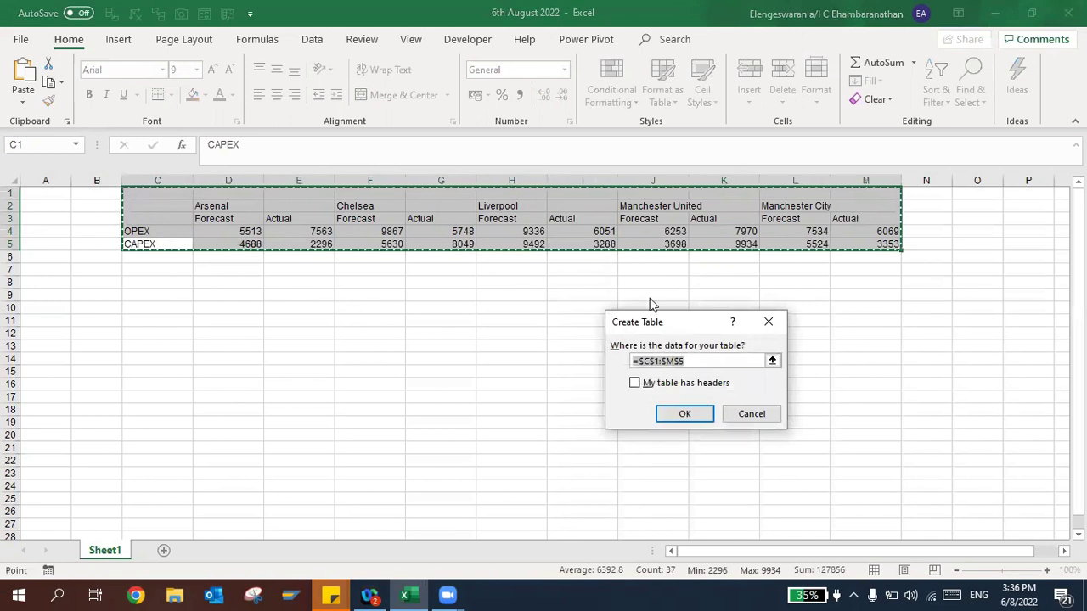
left_click_drag(675, 325, 577, 234)
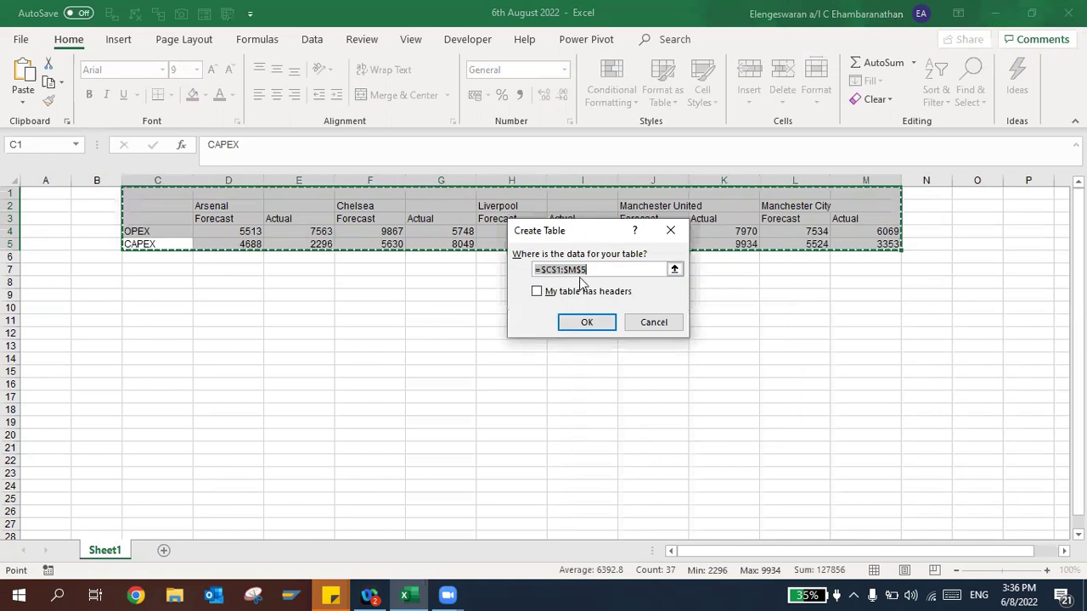
left_click(581, 323)
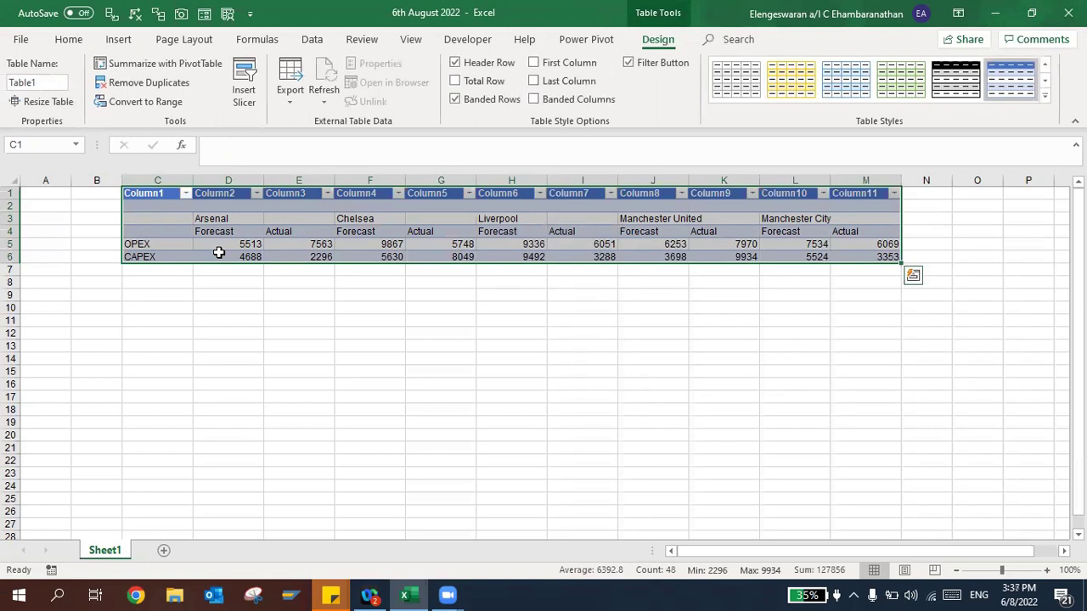
Step: Load the table into the Power Query Editor and transpose it
left_click(312, 42)
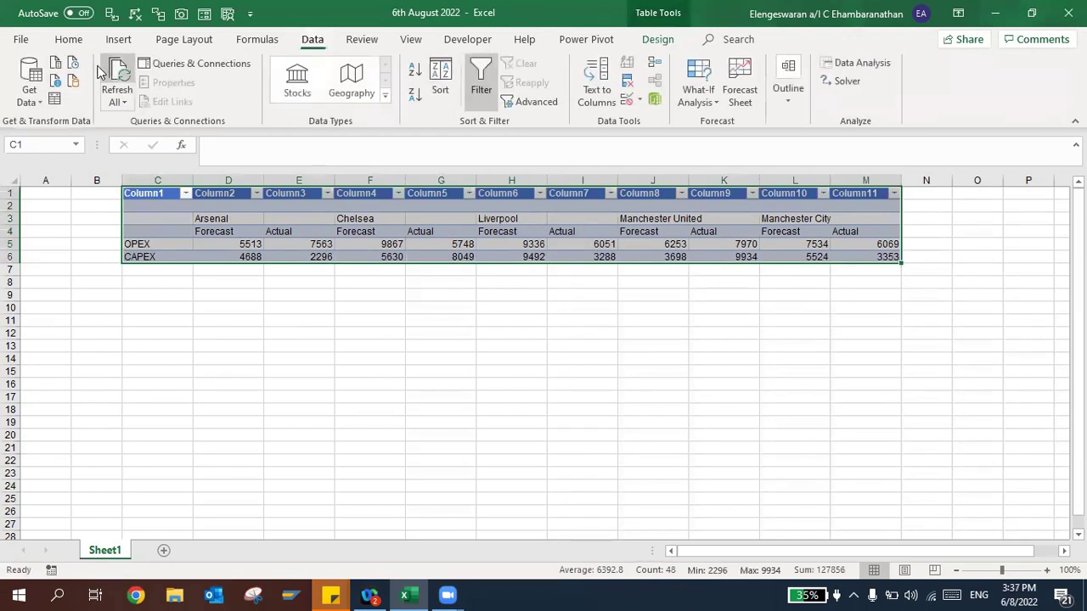
left_click(56, 101)
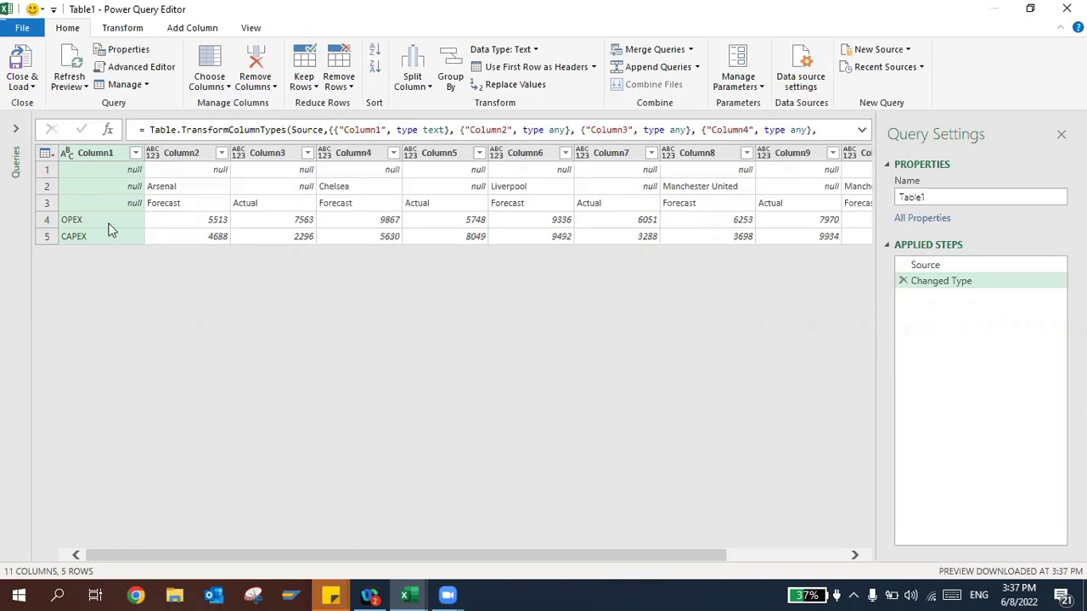
left_click(122, 28)
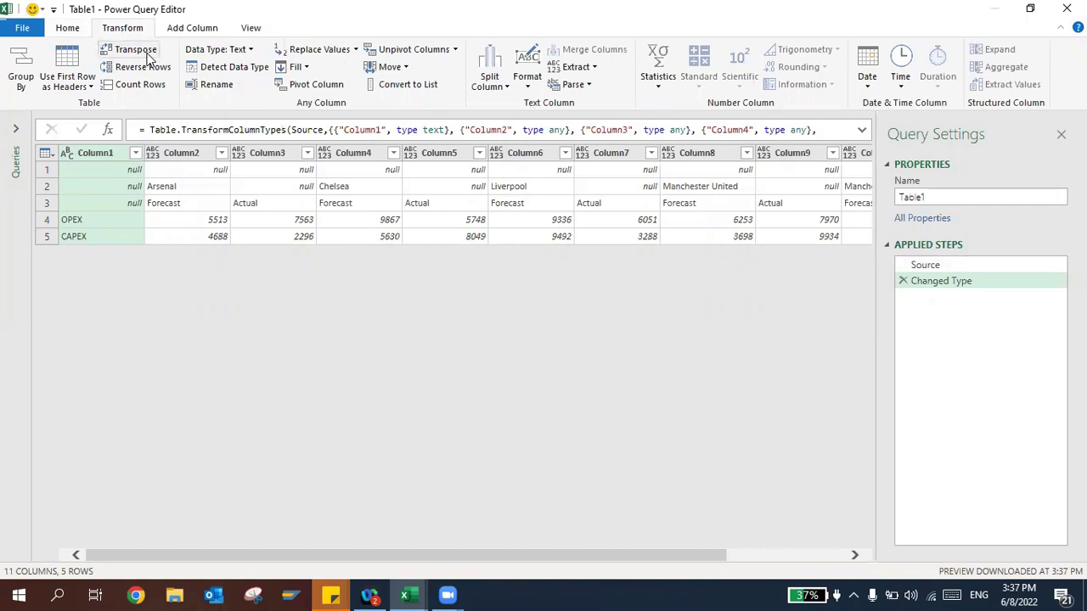
left_click(145, 56)
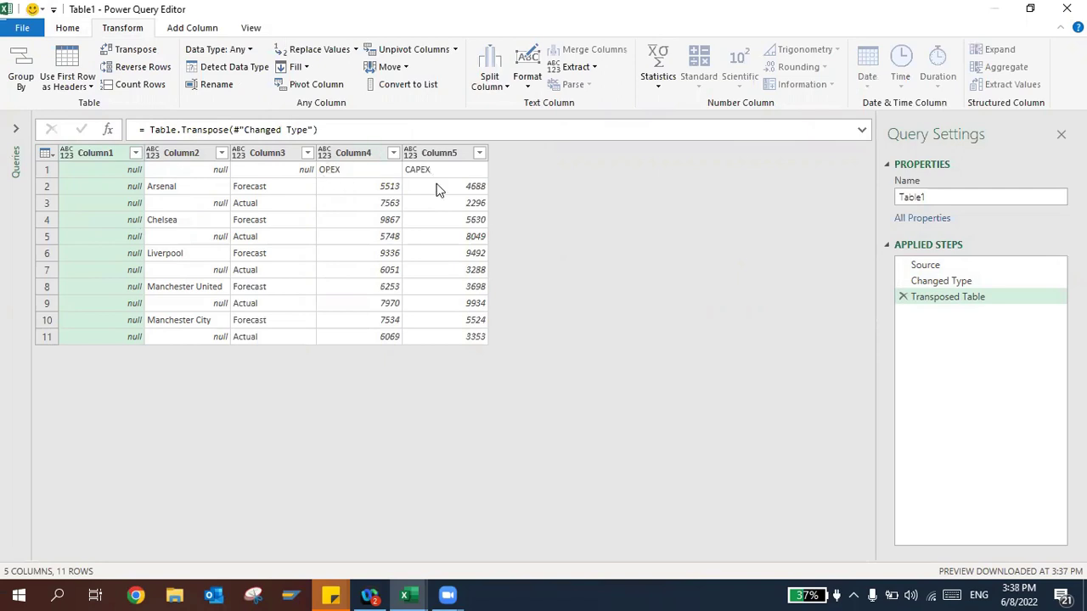
Step: Fill the club names in Column2 down into the empty cells below them
left_click(175, 151)
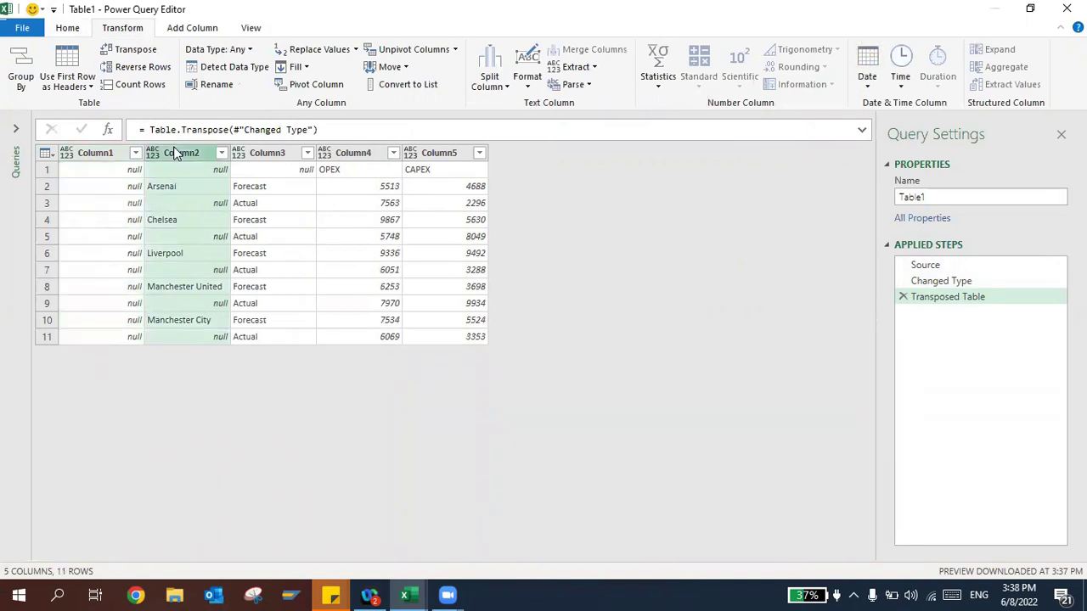
right_click(174, 151)
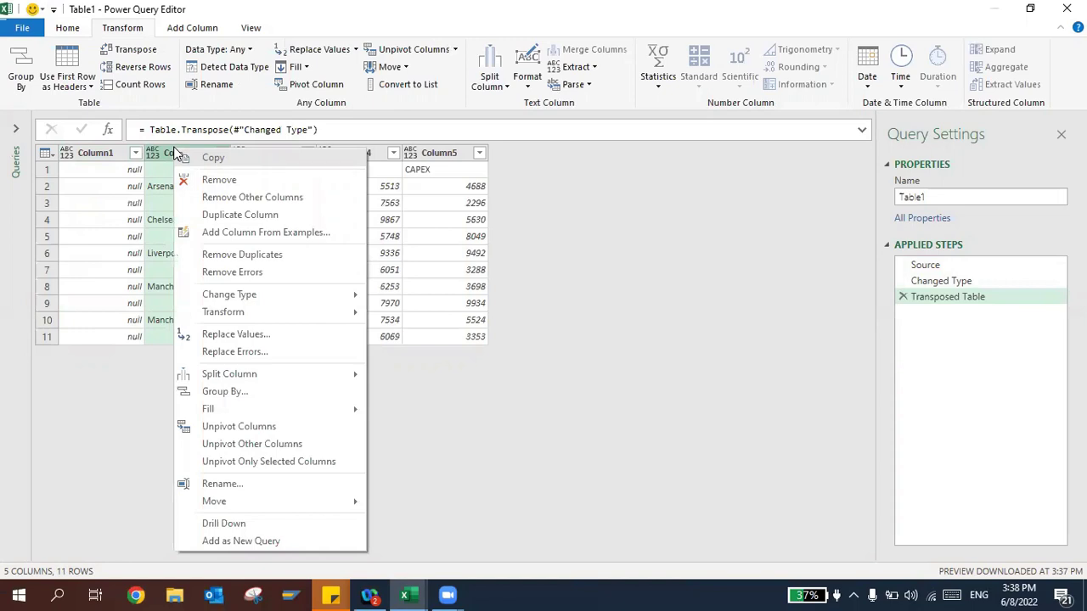
mouse_move(227, 417)
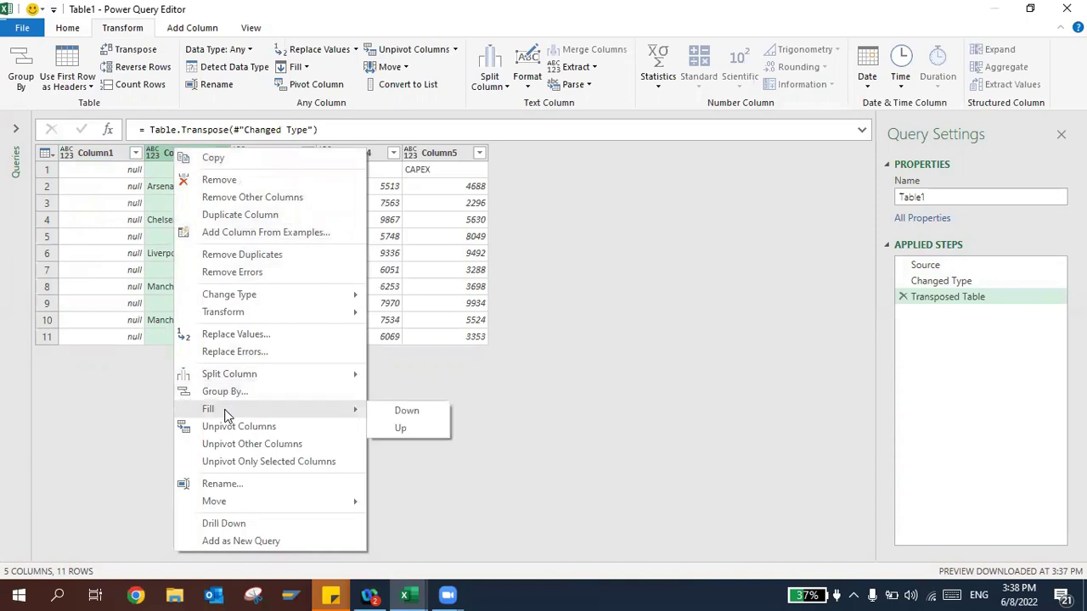
left_click(376, 411)
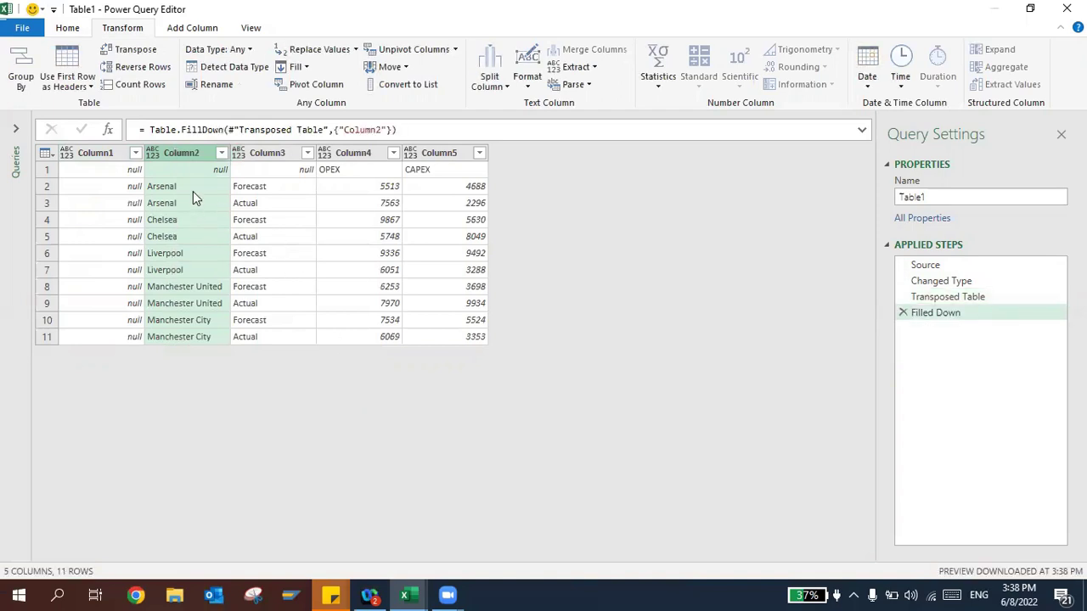
Step: Remove the empty Column1 from the query
left_click(82, 153)
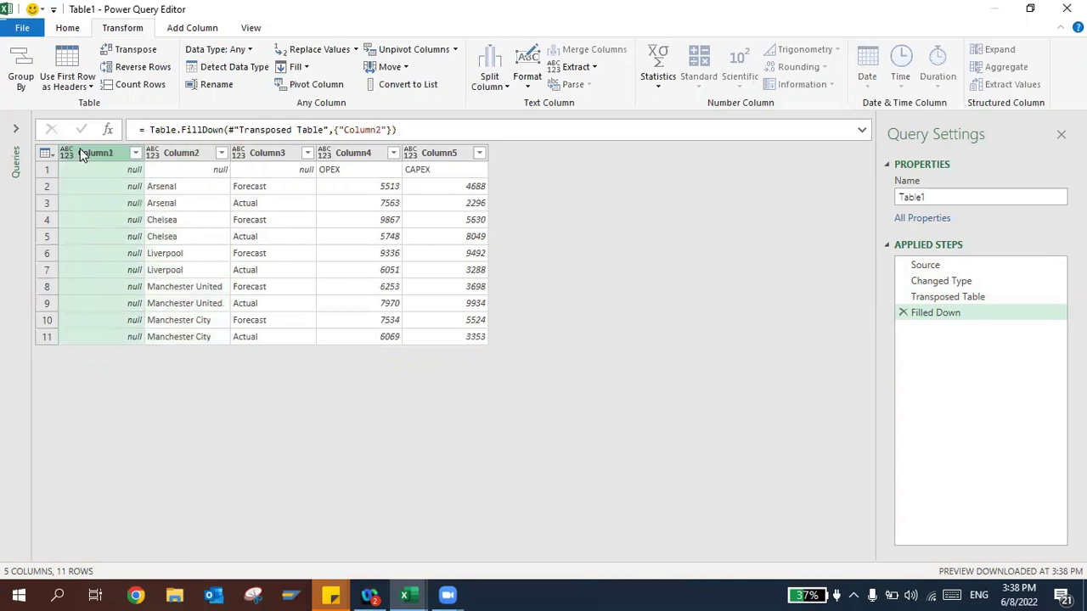
right_click(83, 153)
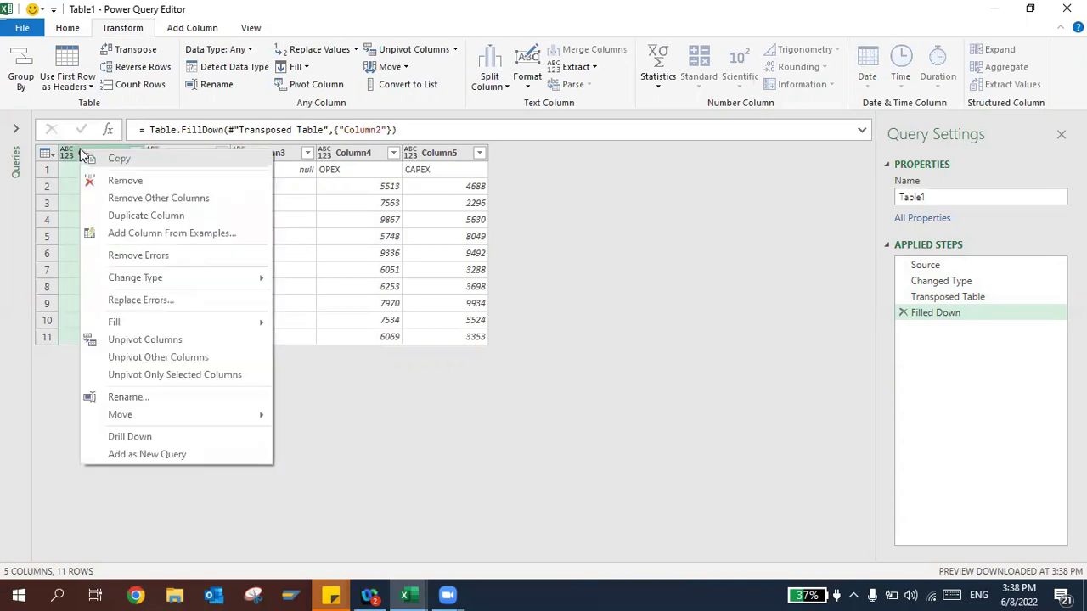
left_click(104, 182)
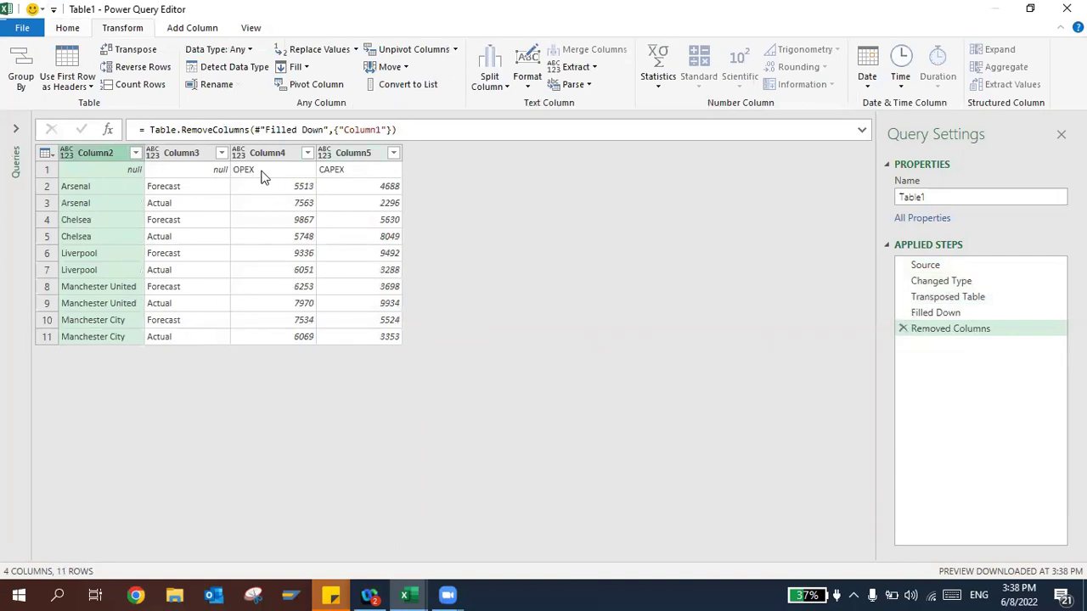
left_click(131, 56)
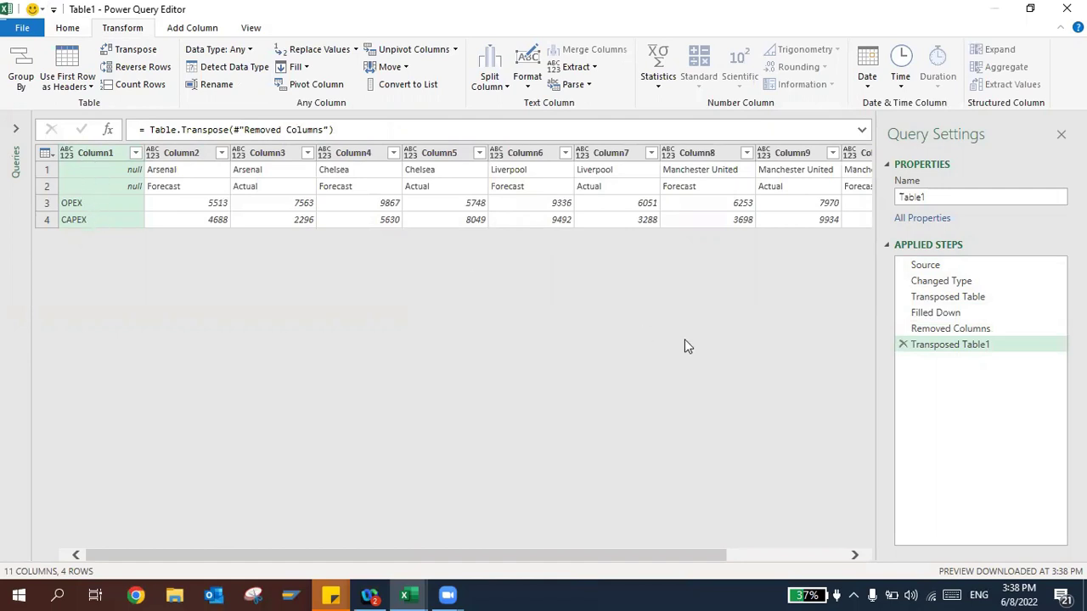
left_click(904, 346)
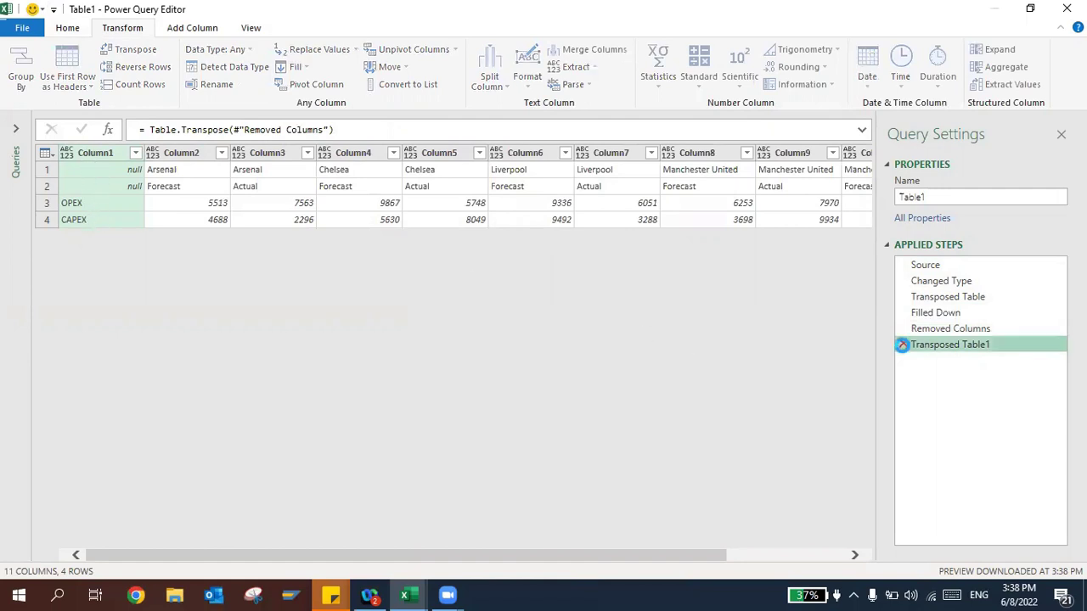
left_click(45, 173)
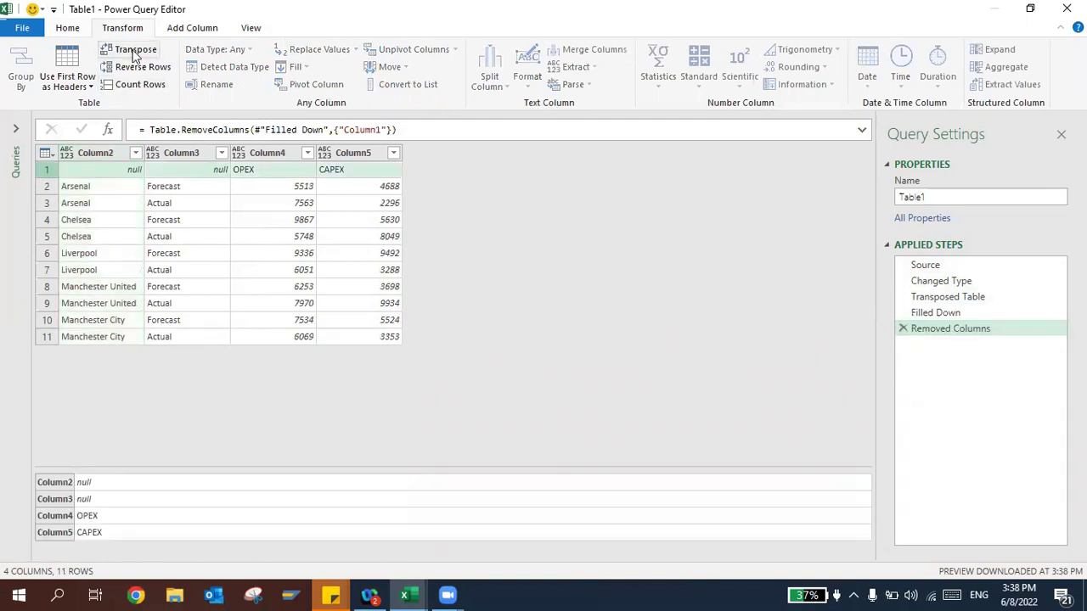
Step: Eliminate the OPEX/CAPEX label row by transposing the table, removing Column1 and transposing it back
left_click(132, 54)
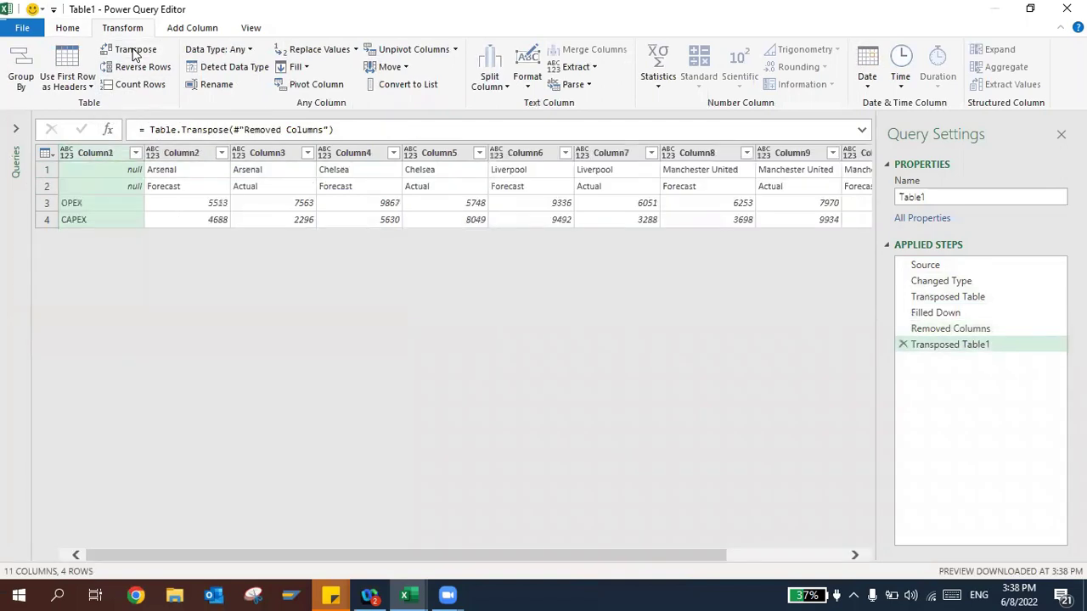
right_click(98, 153)
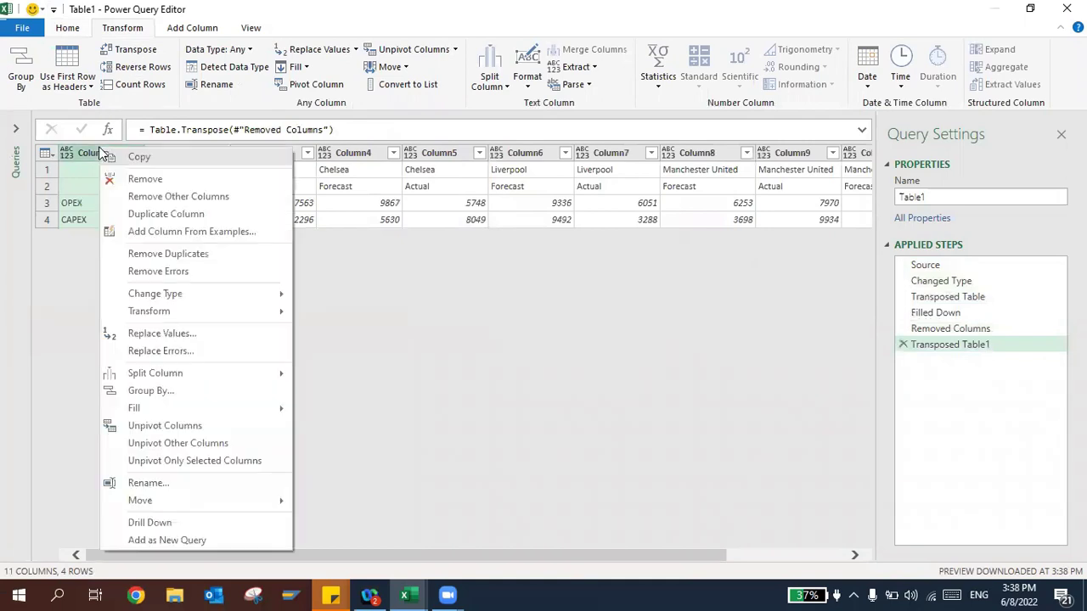
left_click(146, 179)
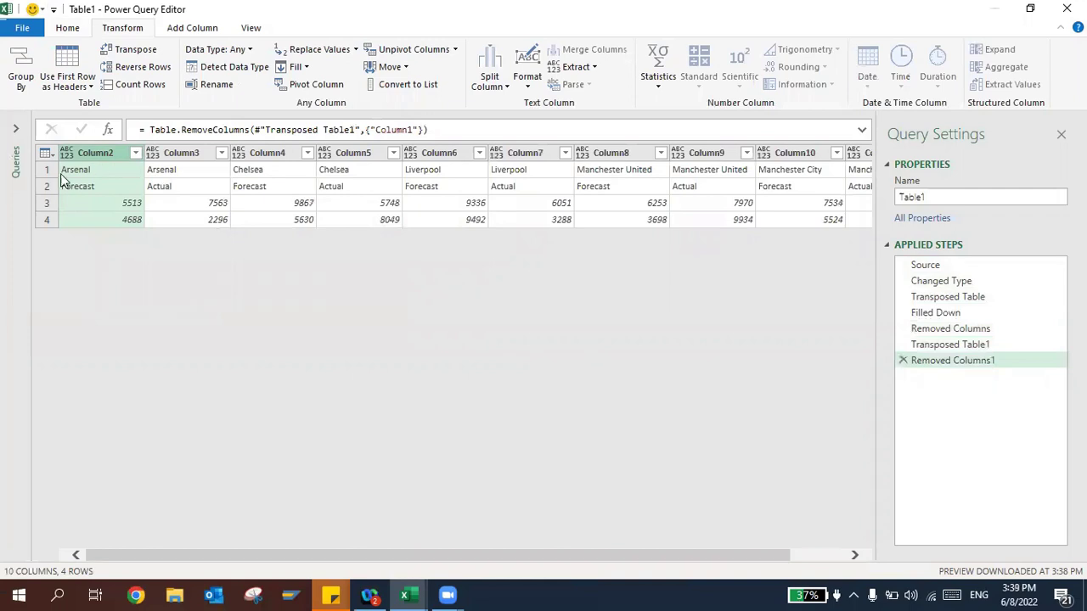
left_click(127, 49)
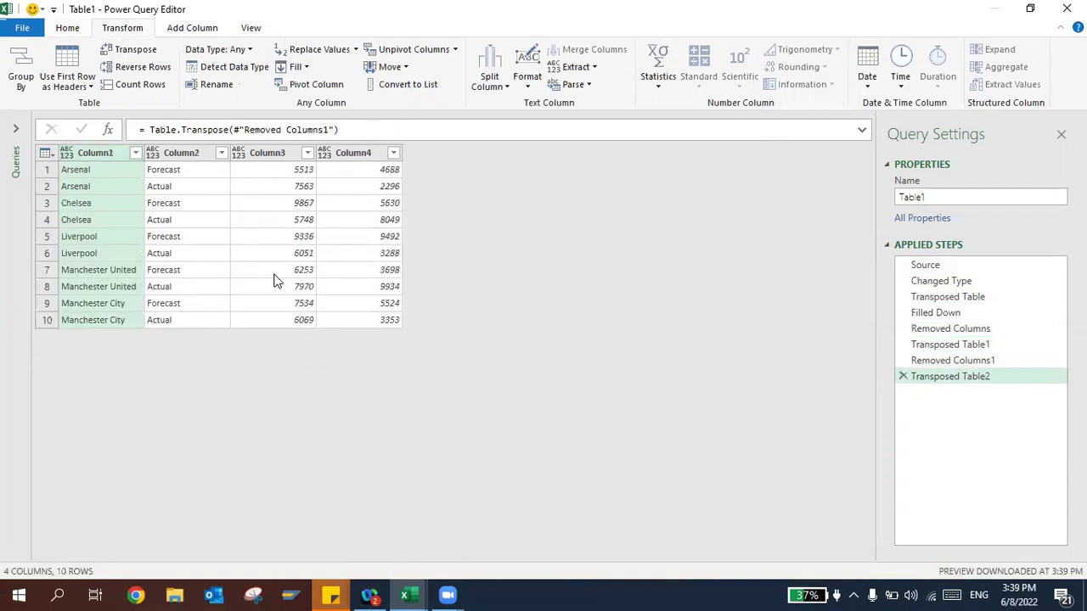
Step: Rename Column3 to OPEX
left_click(264, 153)
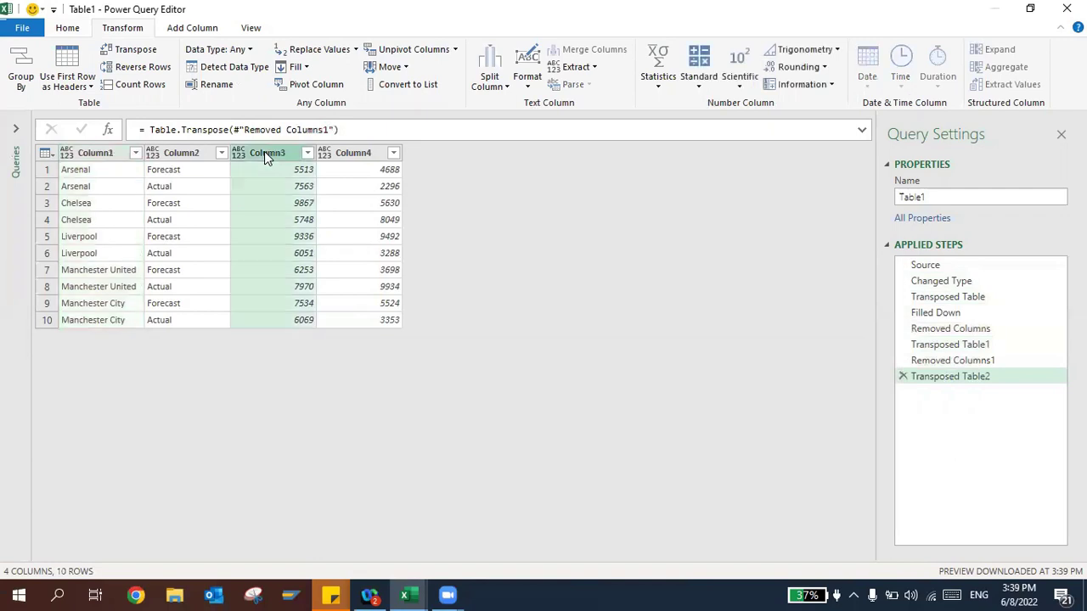
double_click(265, 152)
type("opn")
key("BackSpace")
key("BackSpace")
key("BackSpace")
type("OPEX")
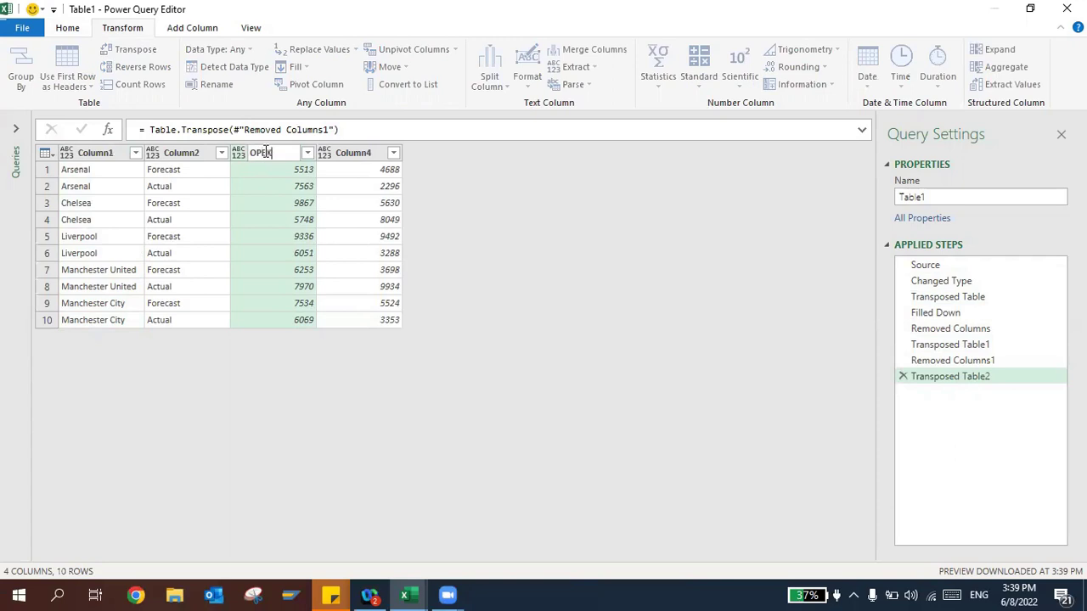
left_click(329, 195)
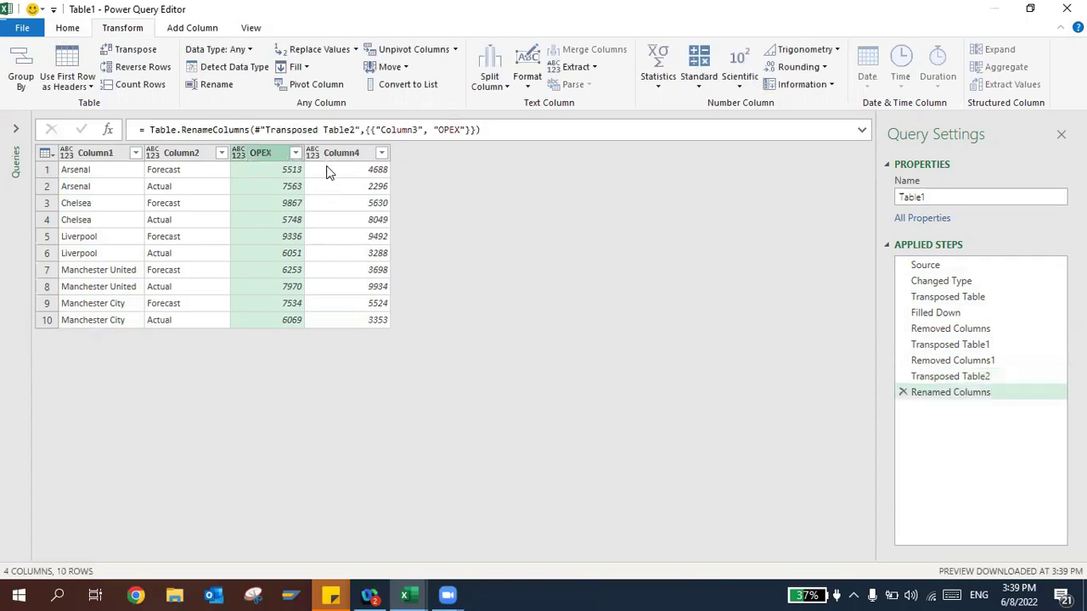
Step: Rename Column4 to CAPEX
left_click(337, 158)
double_click(336, 156)
type("CA")
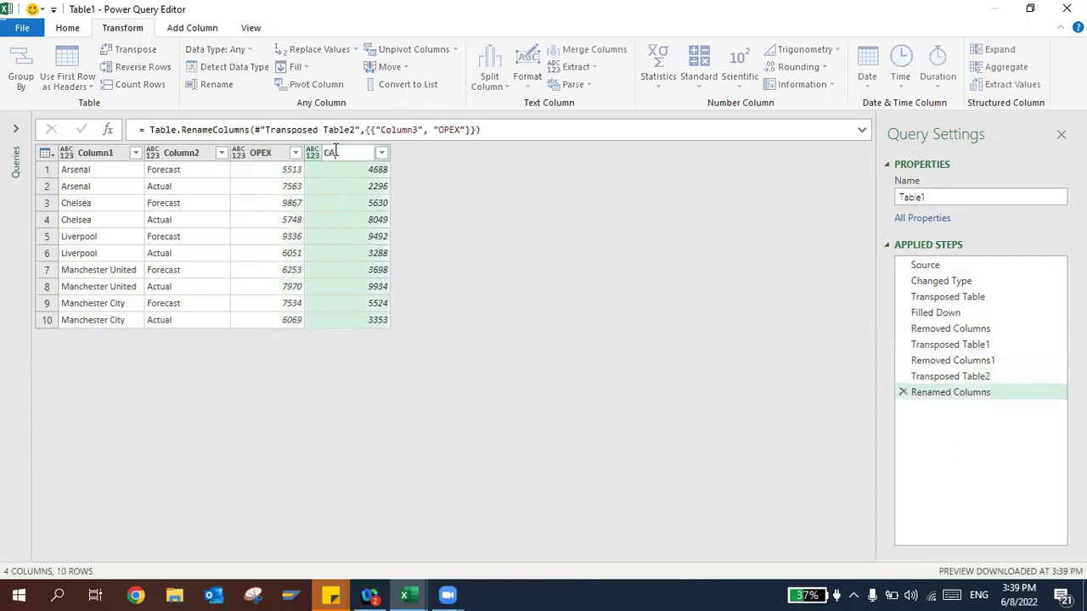
type("PEX")
left_click(466, 193)
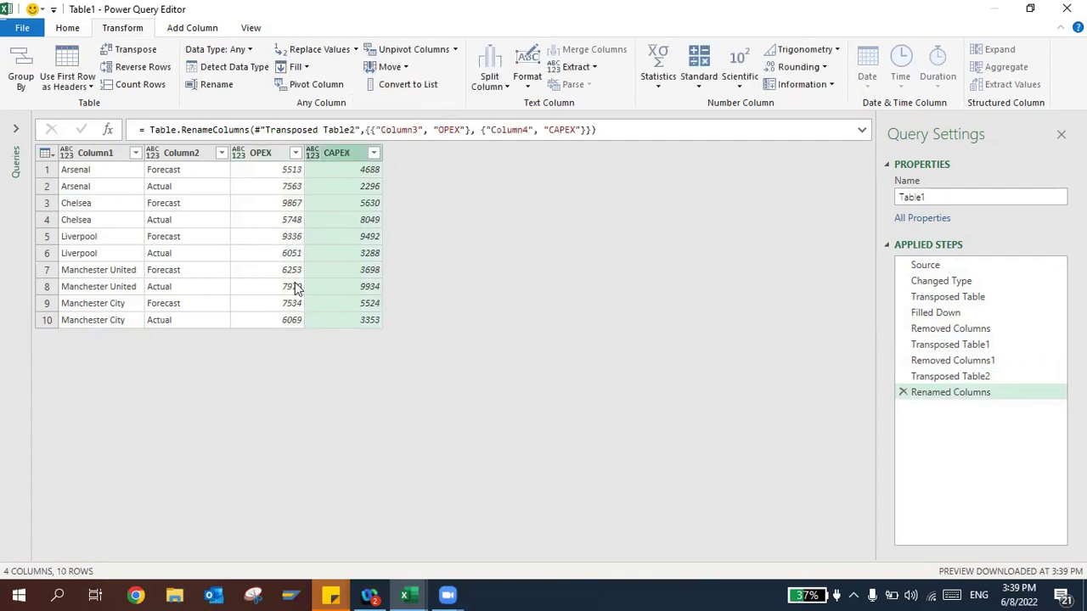
Step: Unpivot the OPEX and CAPEX columns into attribute and value columns
left_click(261, 154, "ctrl")
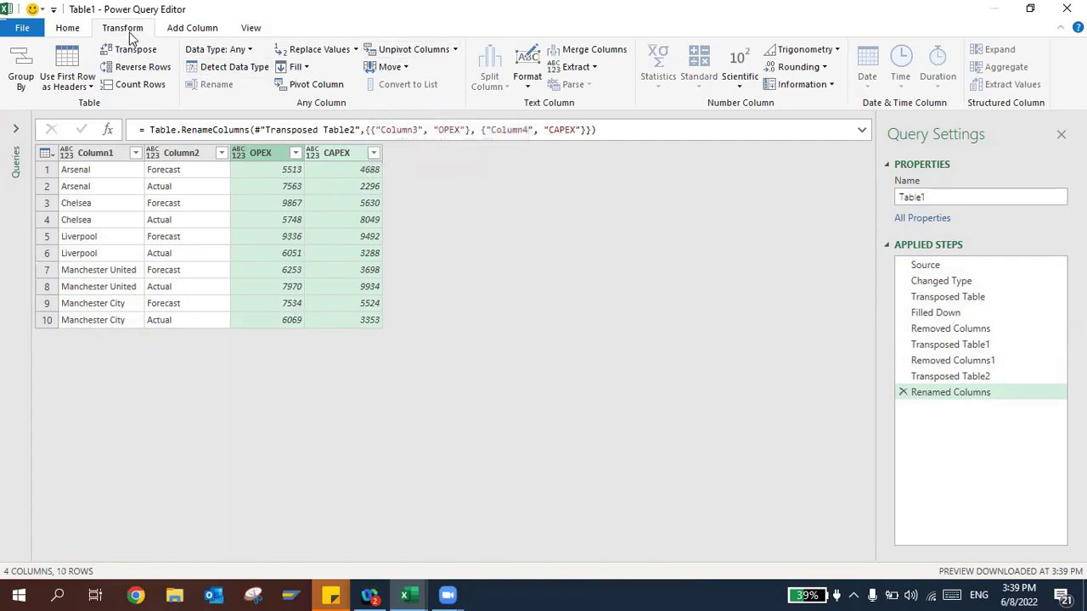
left_click(389, 52)
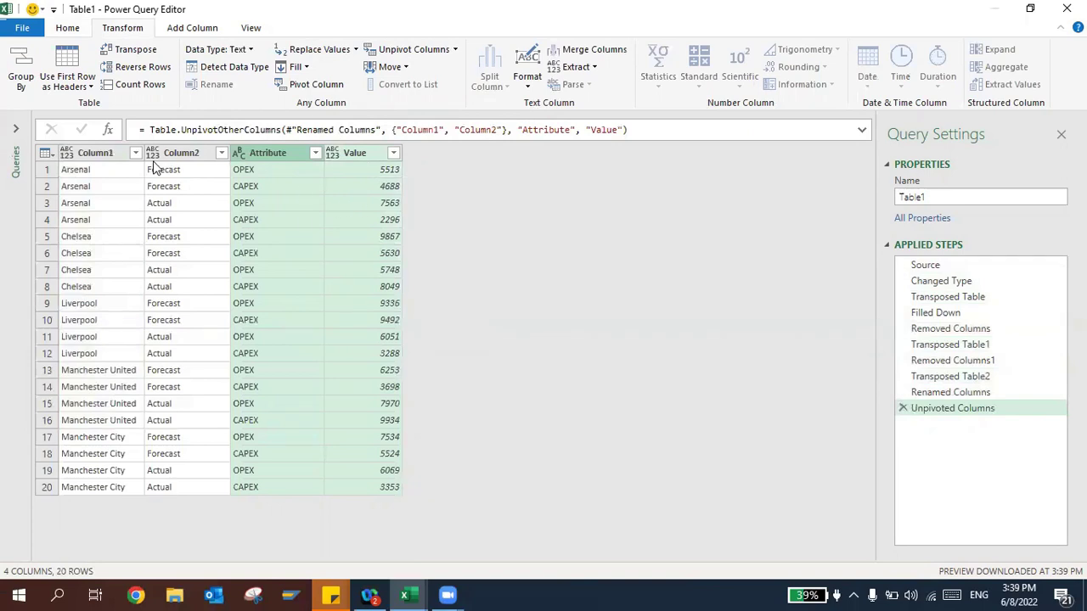
Step: Rename Column1 to Clubs and Column2 to Type
double_click(99, 153)
type("Clubs")
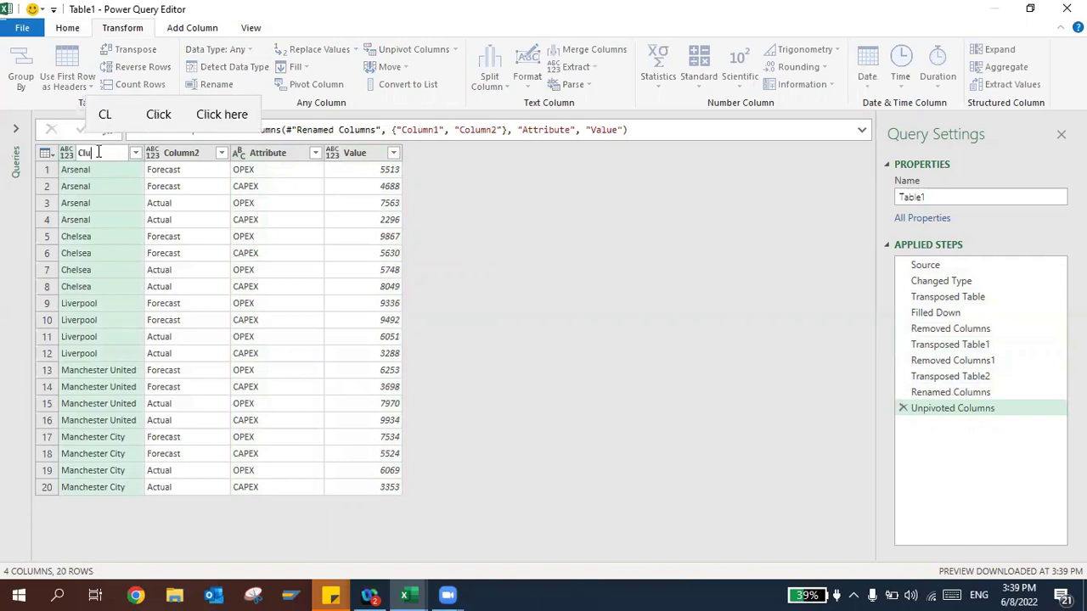
double_click(180, 153)
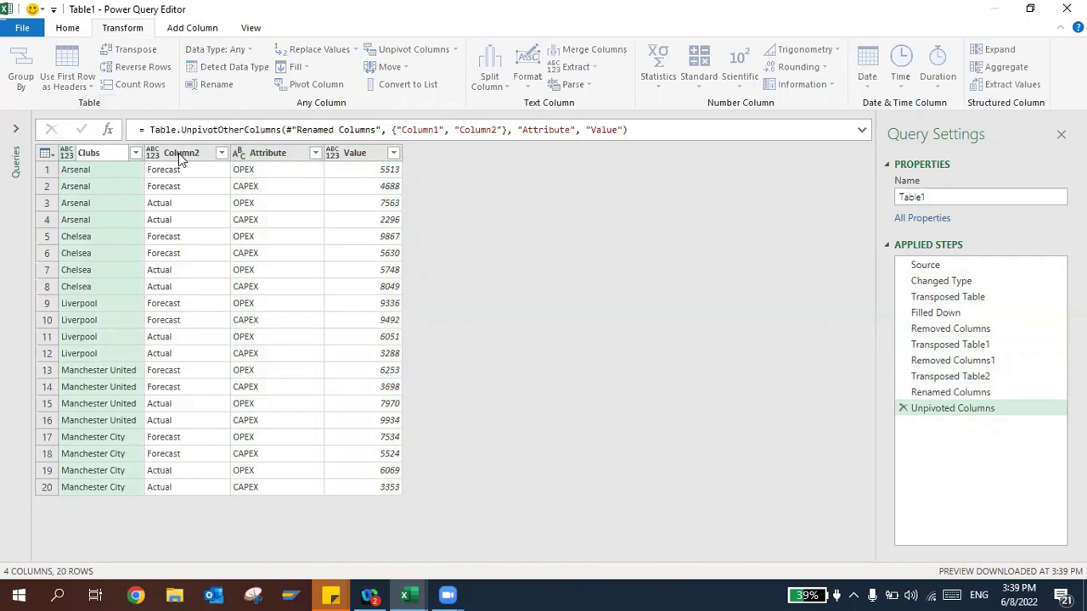
type("T")
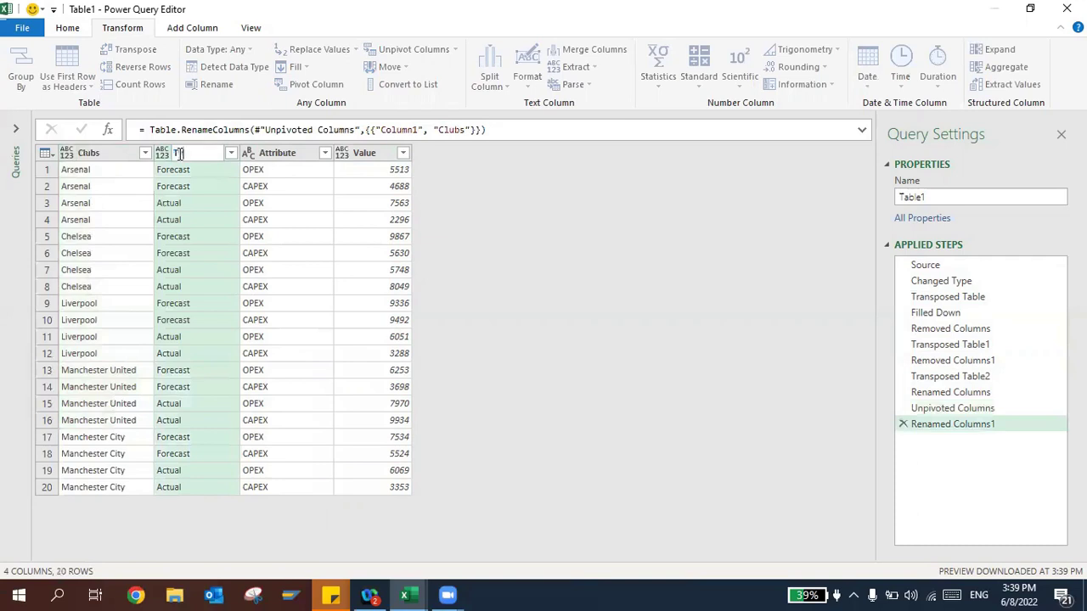
type("ype")
key("Escape")
Step: Rename the Attribute column to Expenses and the Value column to RM
double_click(278, 153)
key("BackSpace")
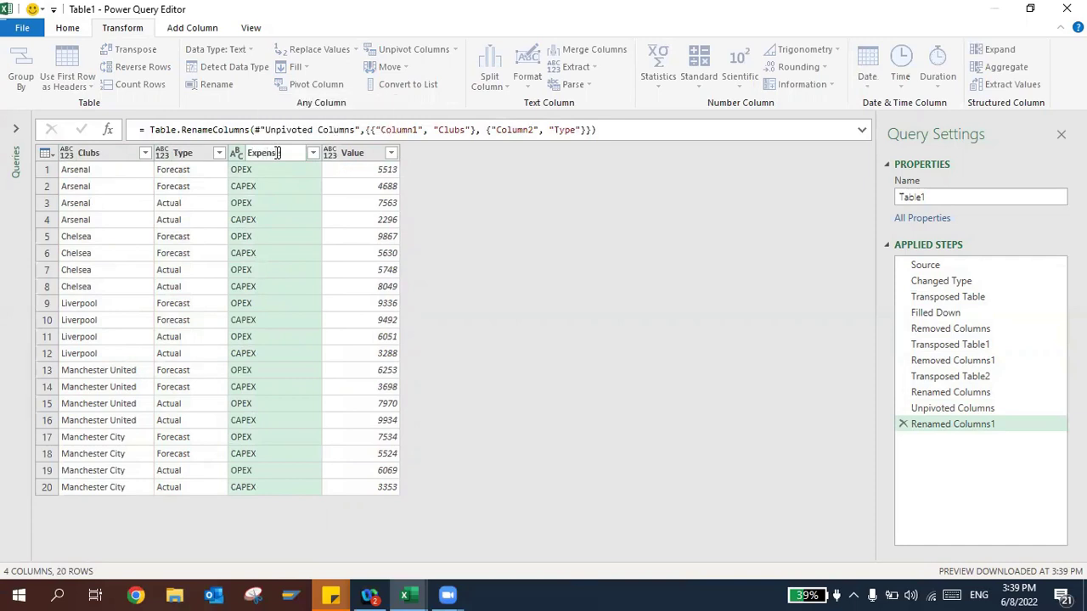
double_click(361, 153)
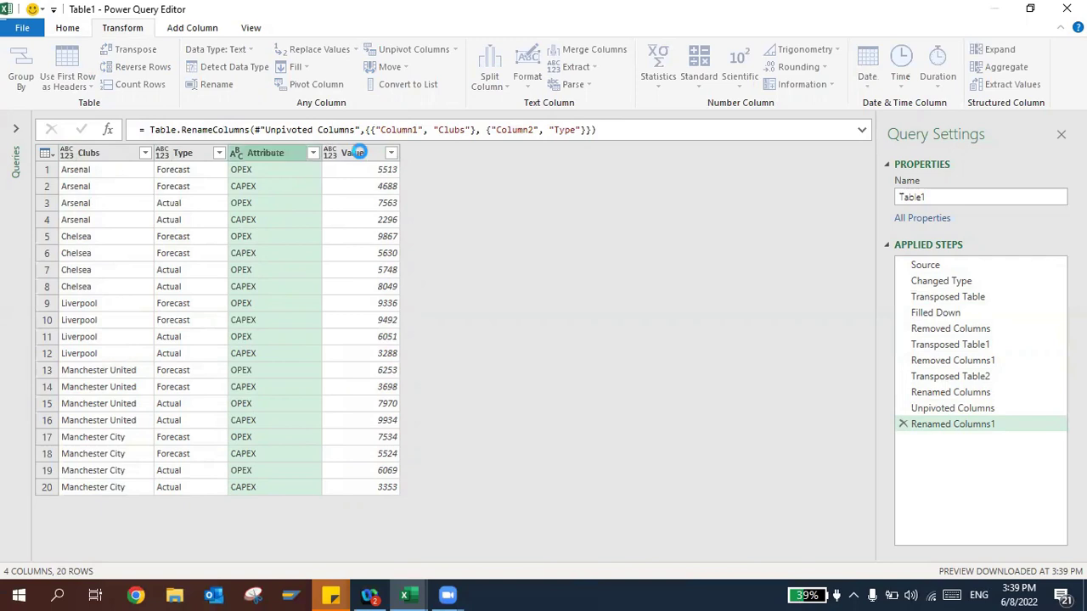
type("R")
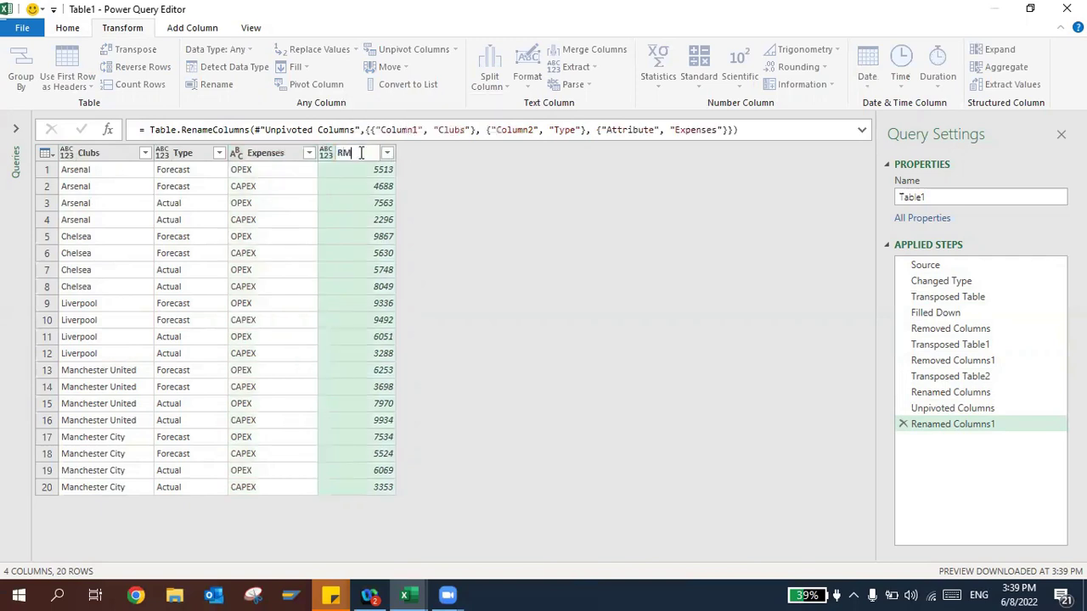
type("M")
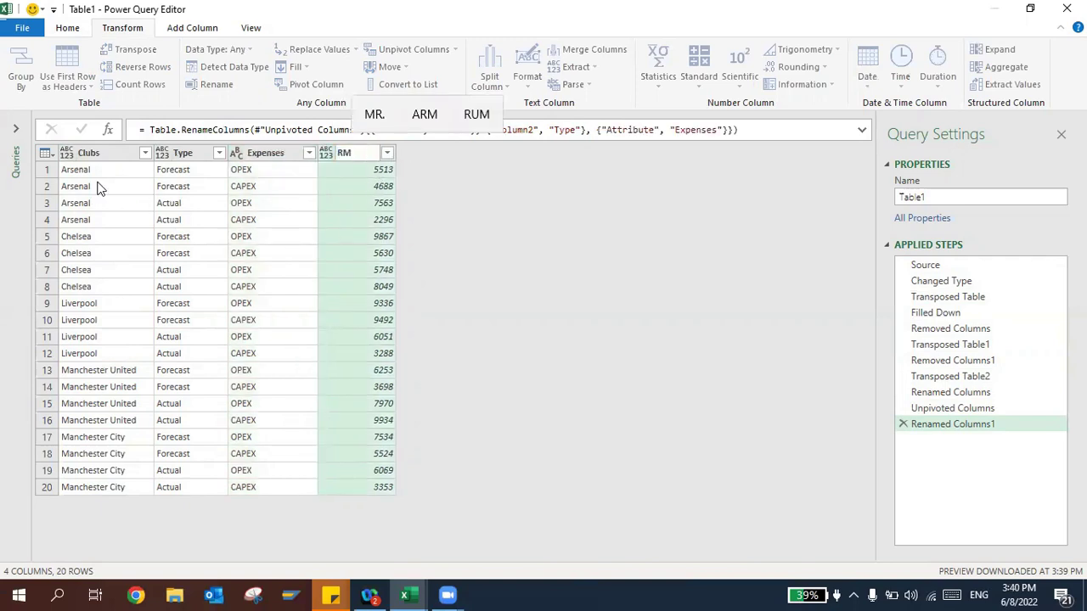
left_click(443, 204)
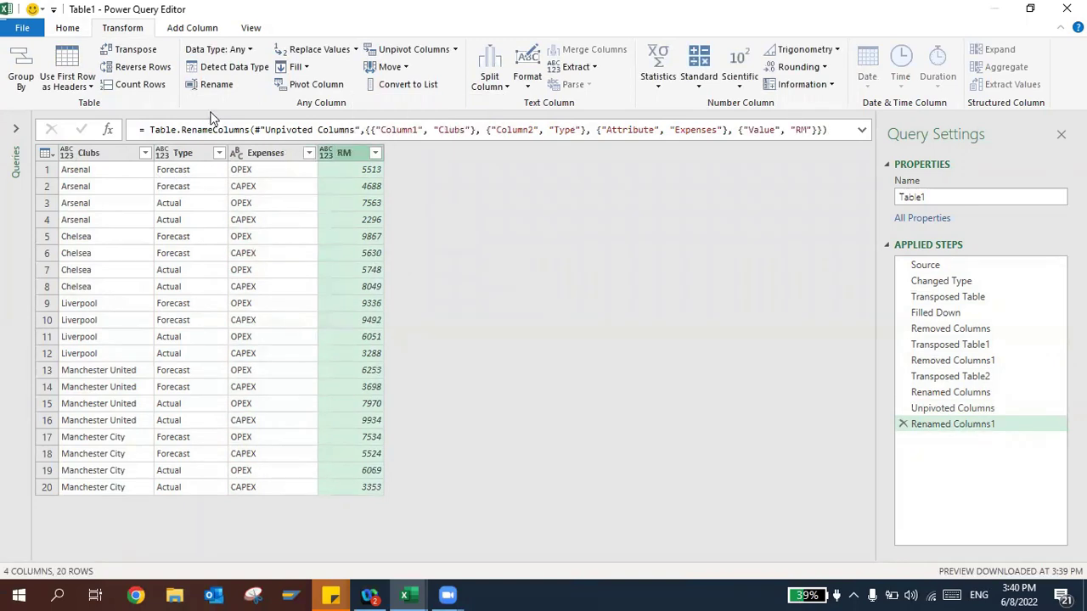
Step: Close and load the query into the workbook, and create a PivotTable from the loaded table on a new worksheet
left_click(68, 28)
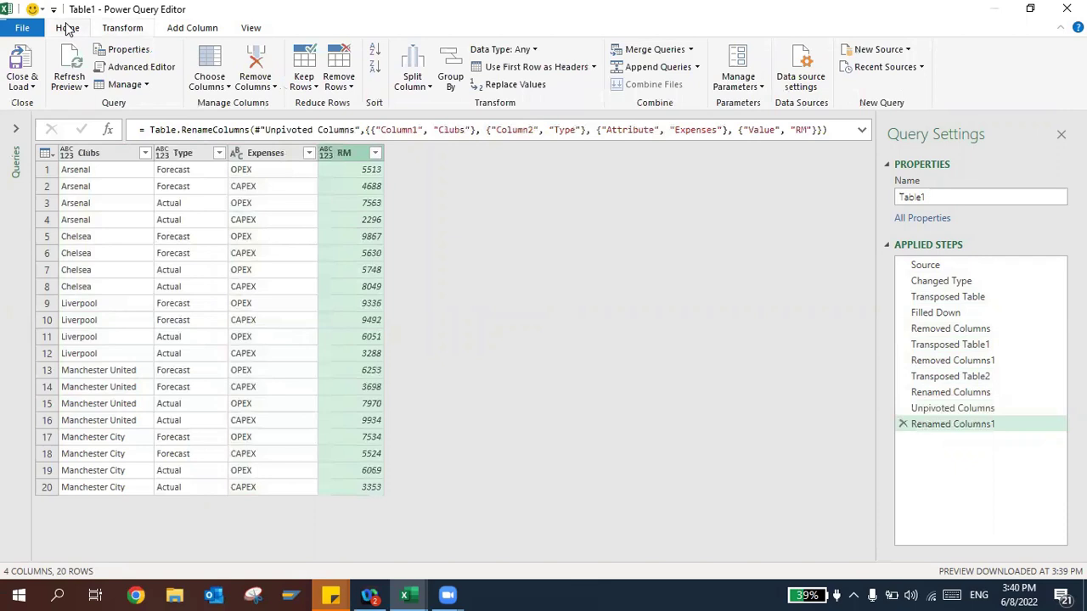
left_click(25, 64)
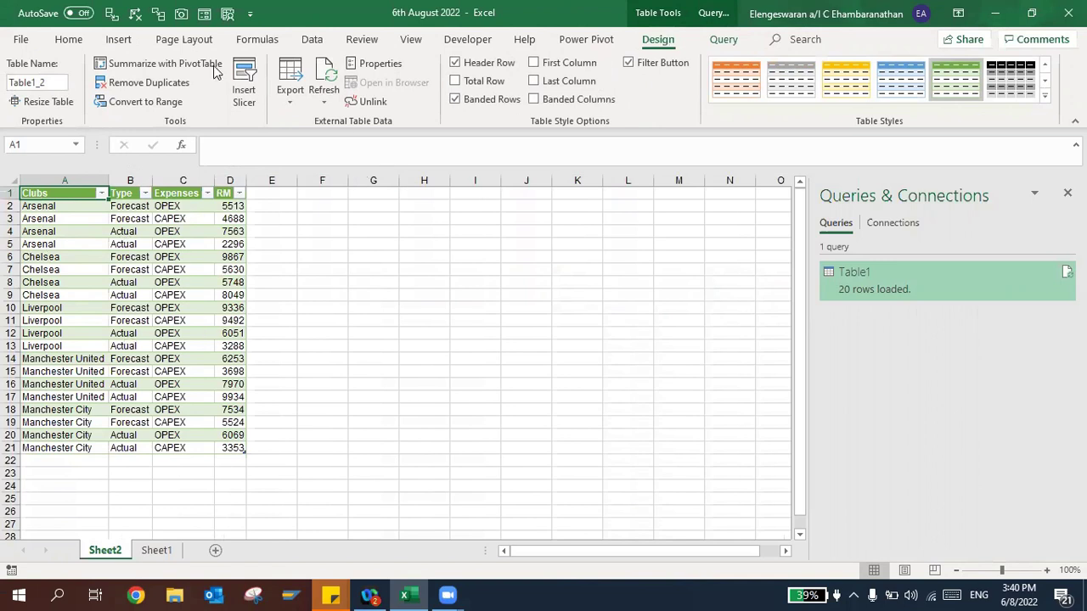
left_click(121, 40)
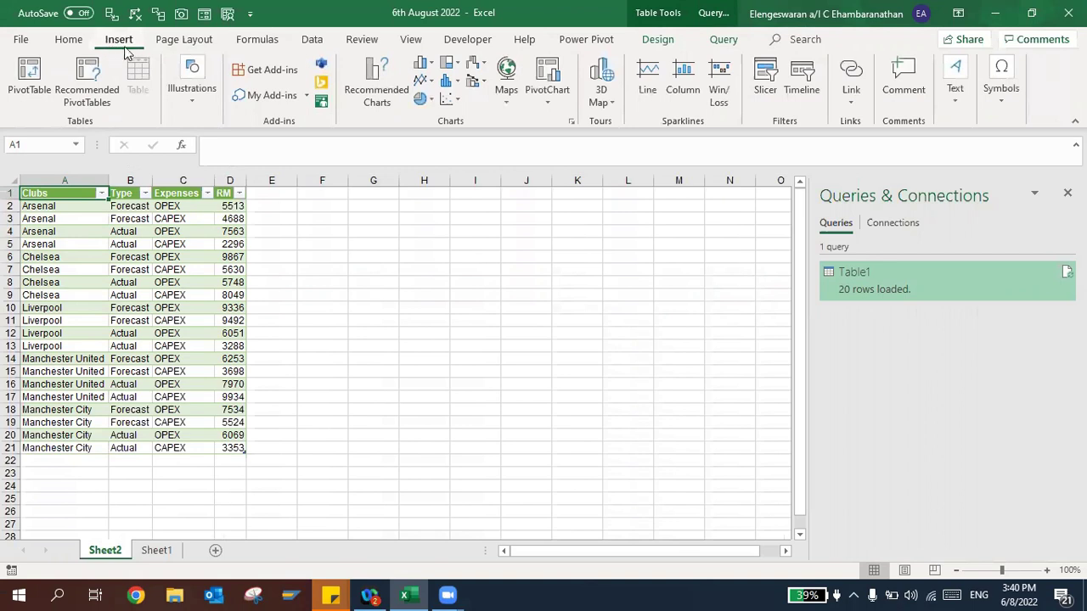
left_click(30, 77)
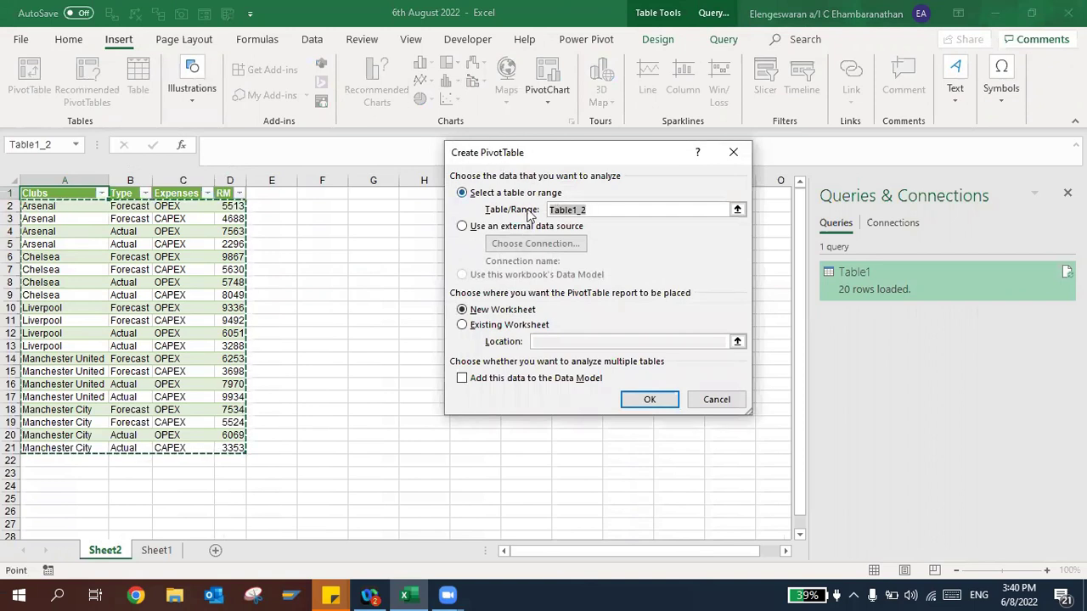
left_click(651, 403)
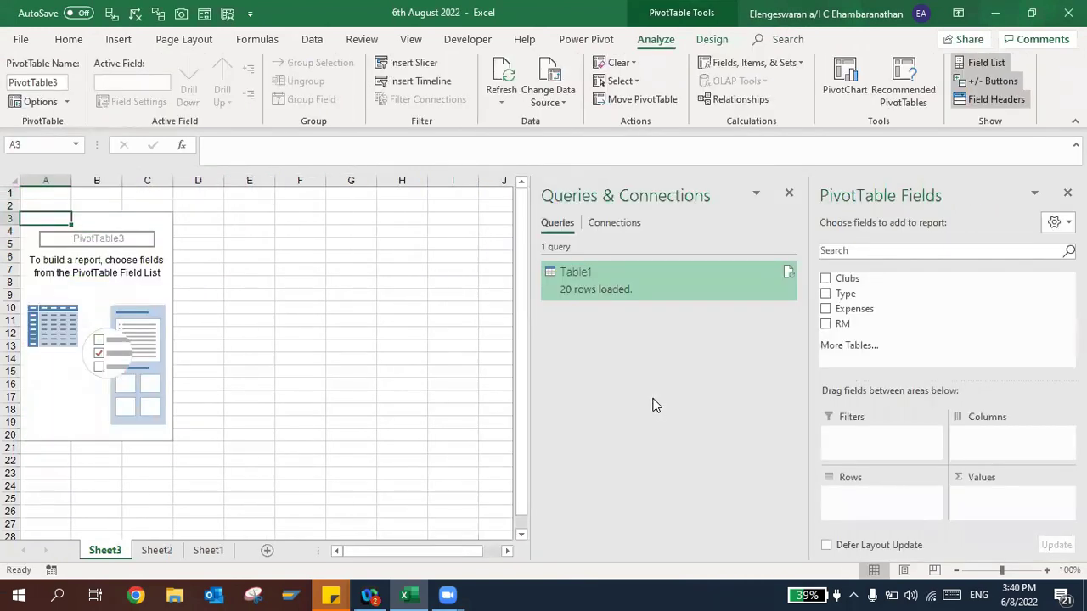
Step: Lay out the PivotTable with Clubs as filter, Type in columns, Expenses in rows and the sum of RM as values
left_click_drag(848, 281, 866, 436)
left_click_drag(848, 297, 983, 440)
left_click_drag(851, 311, 864, 501)
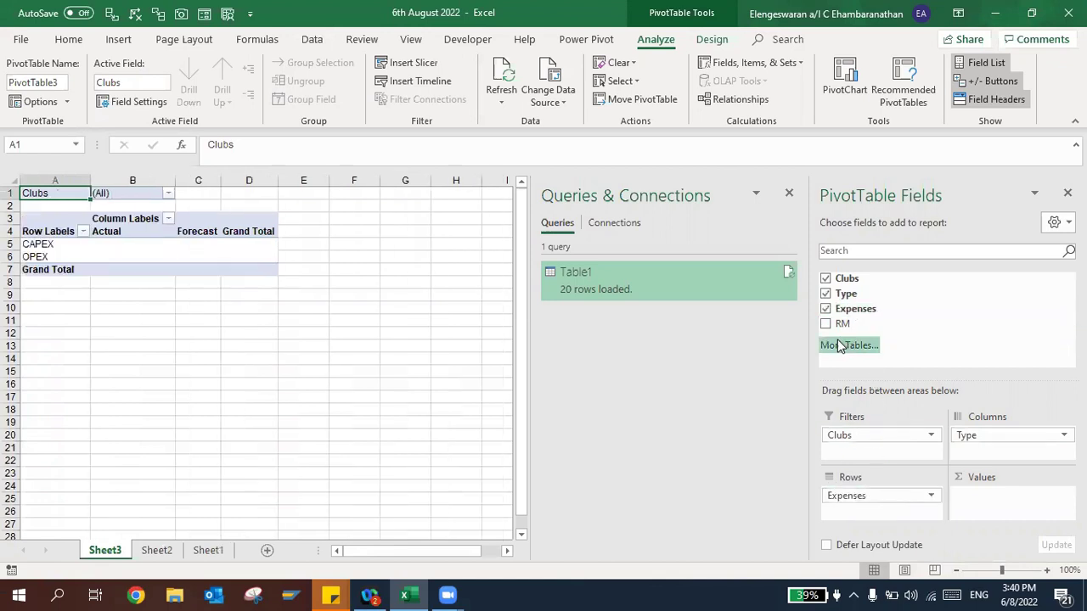
left_click_drag(844, 324, 989, 514)
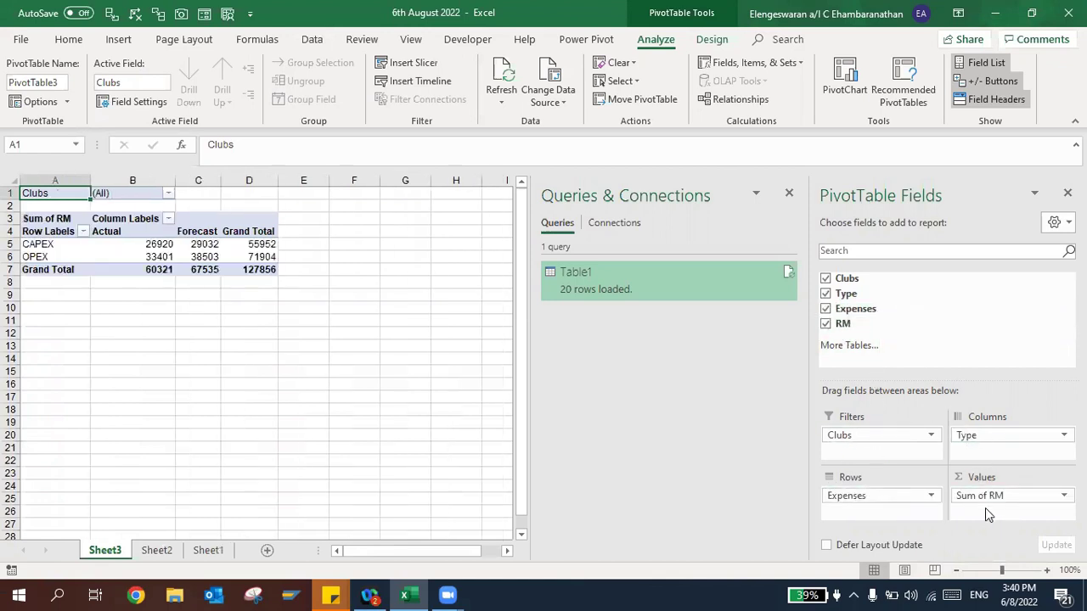
Step: Turn off the PivotTable's grand totals for both rows and columns
left_click(157, 245)
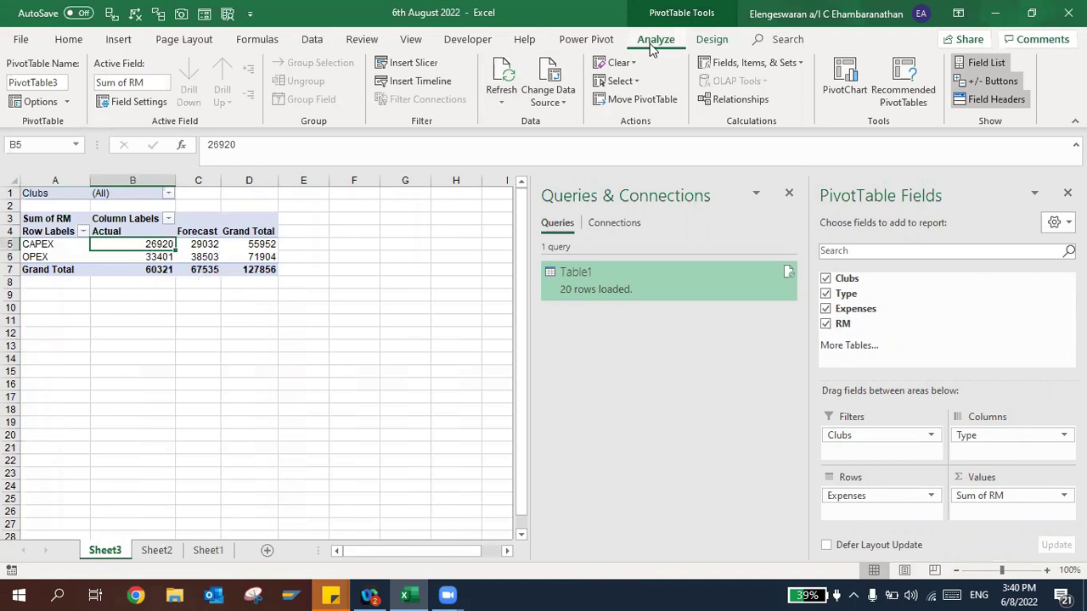
left_click(712, 42)
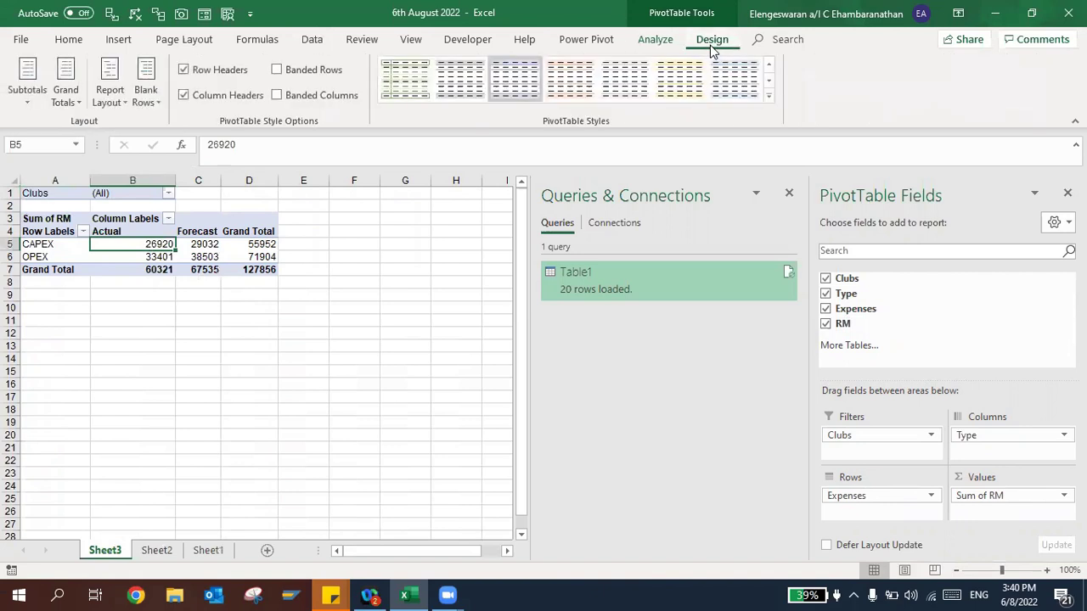
left_click(75, 106)
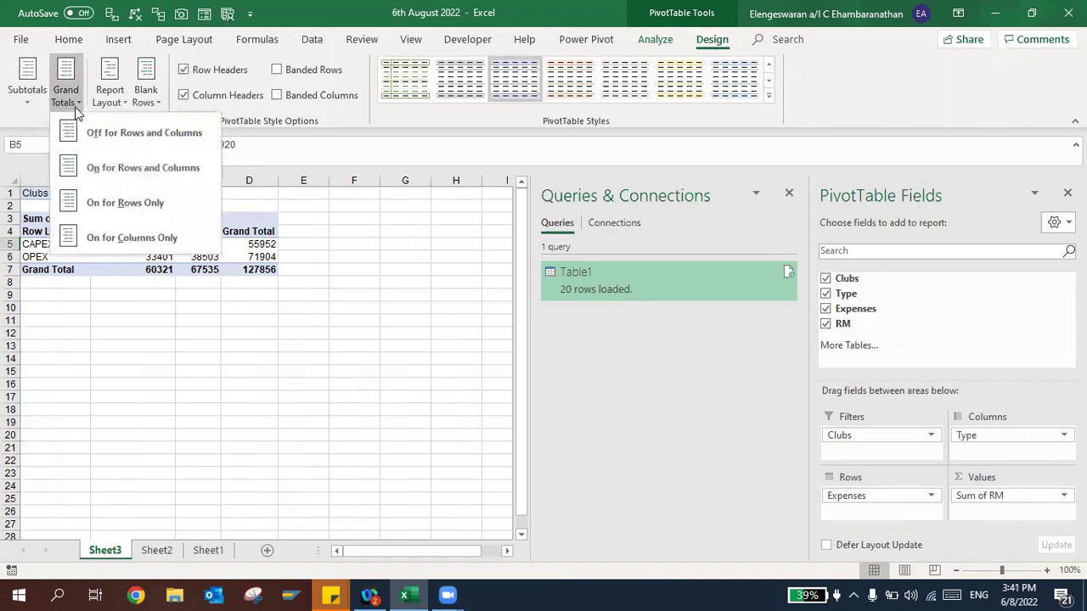
left_click(96, 135)
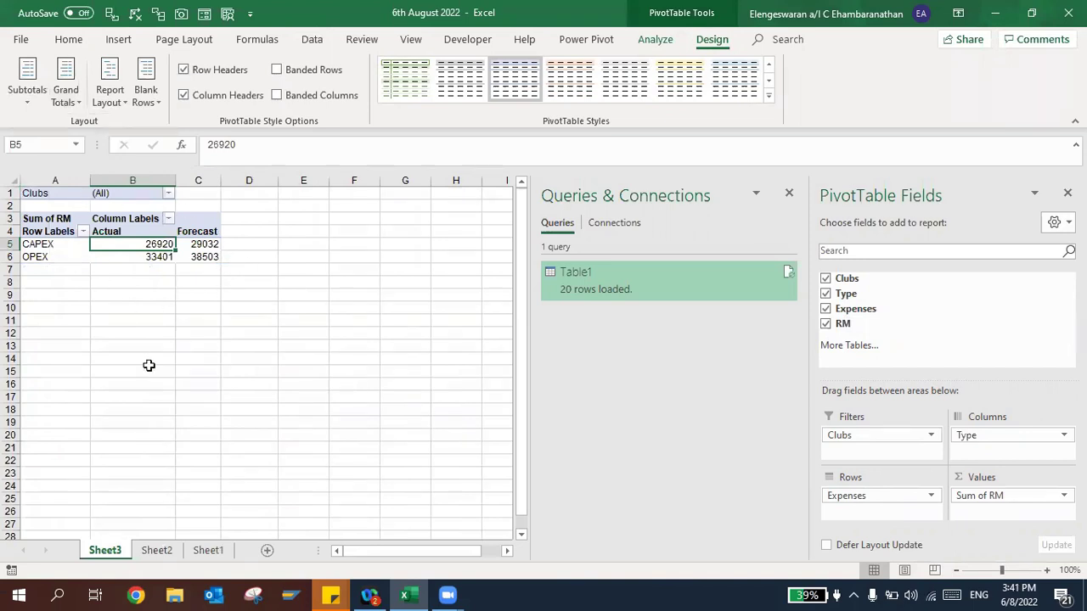
Step: Format the PivotTable values in B5:C6 as Accounting with the RM symbol and 0 decimal places
key("shift+Down")
key("shift+Right")
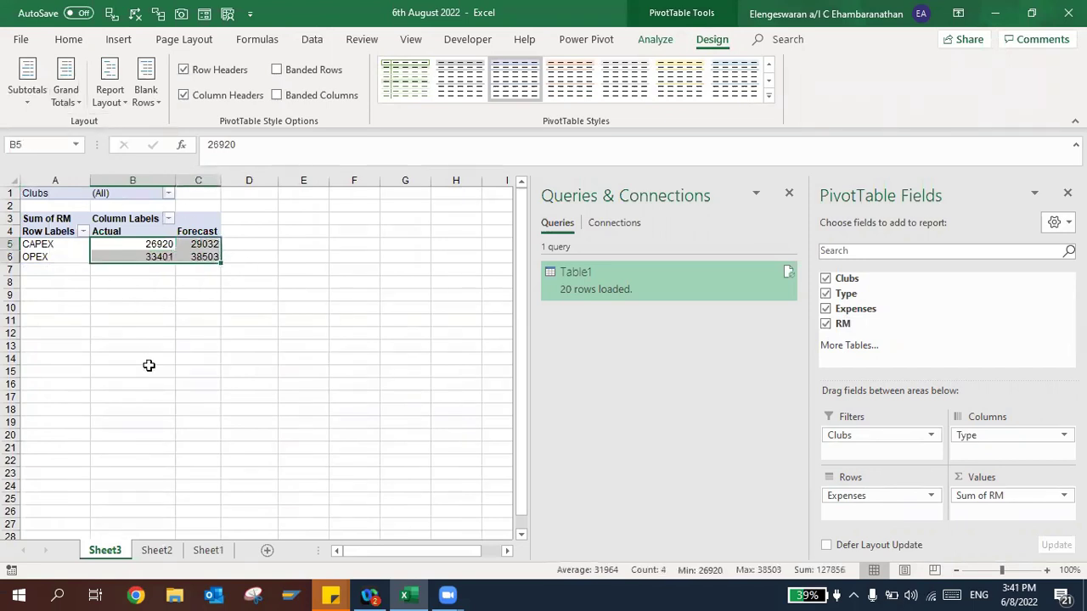
left_click(141, 253)
left_click(141, 249)
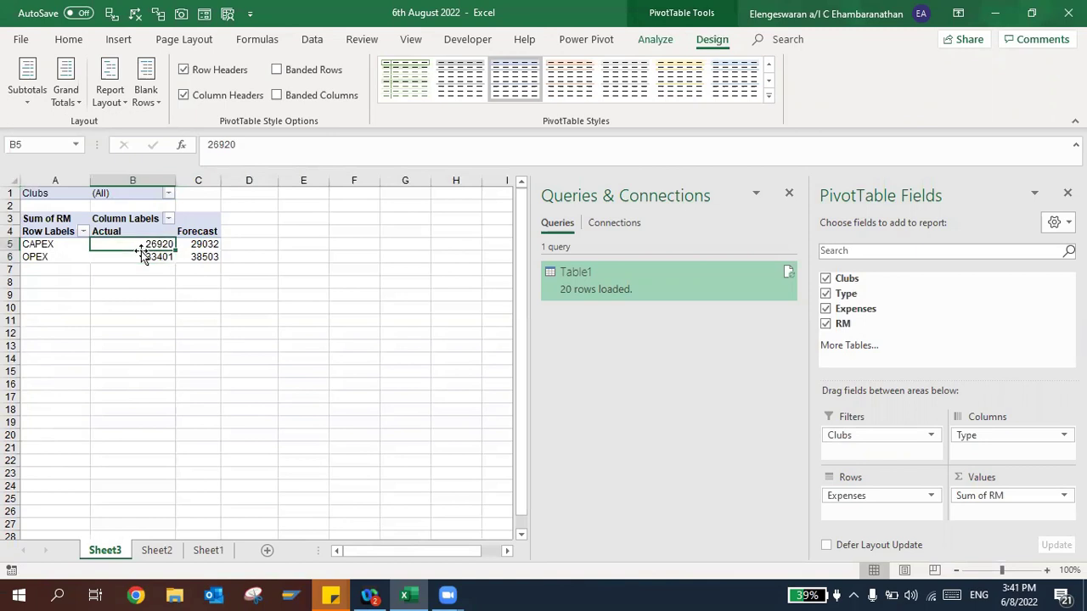
key("shift+Down")
key("shift+Right")
right_click(141, 256)
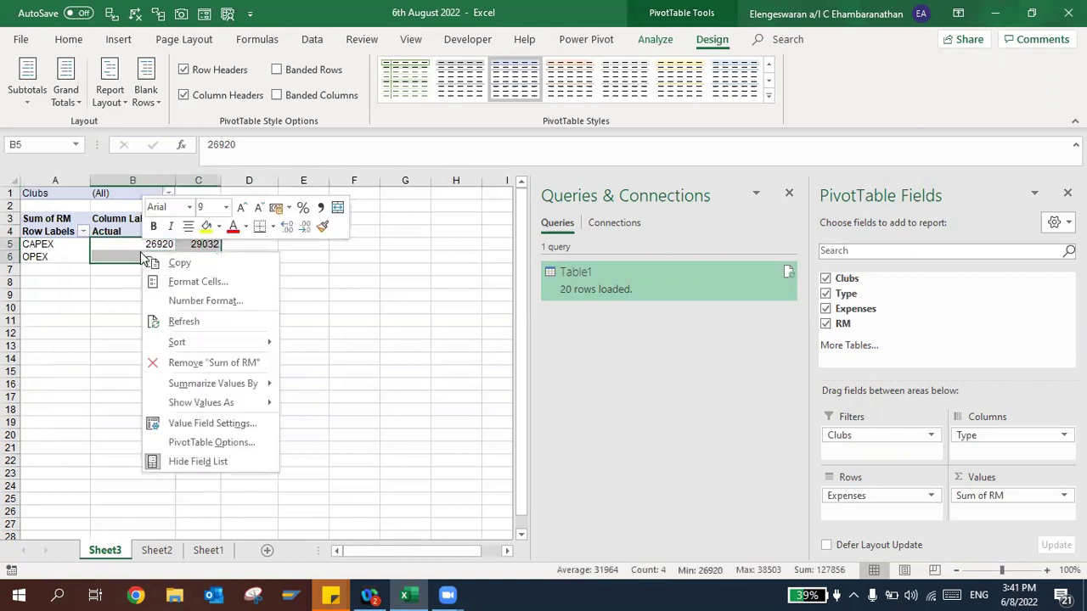
left_click(186, 286)
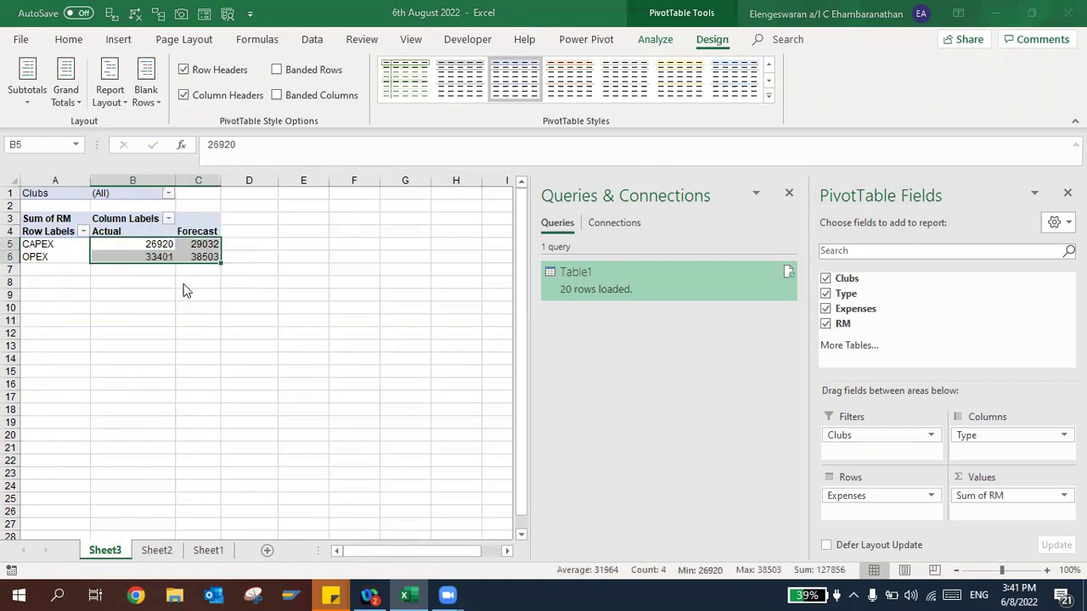
left_click(47, 185)
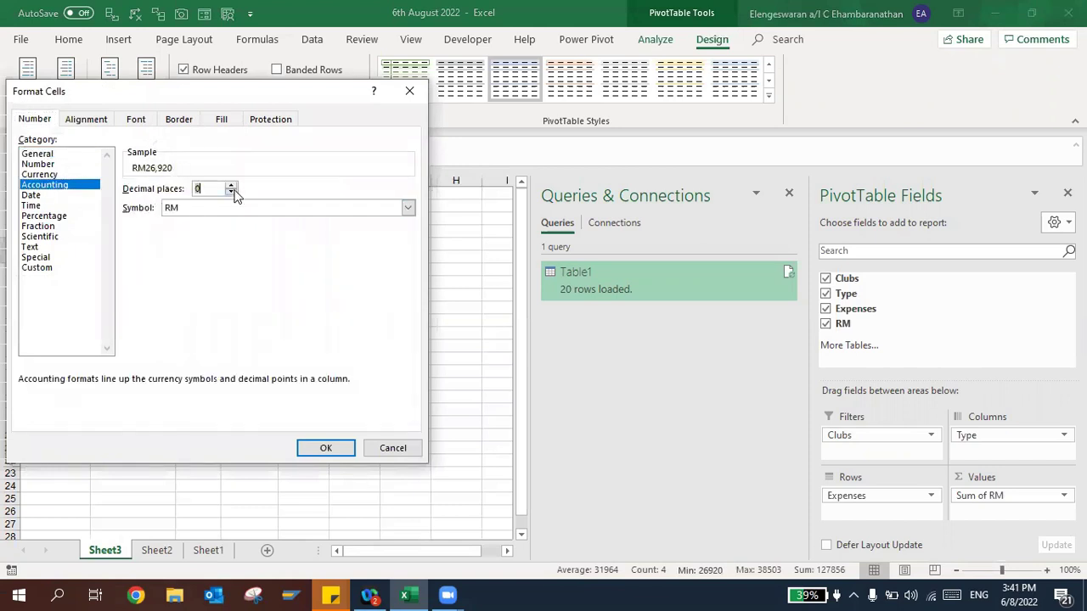
left_click(326, 448)
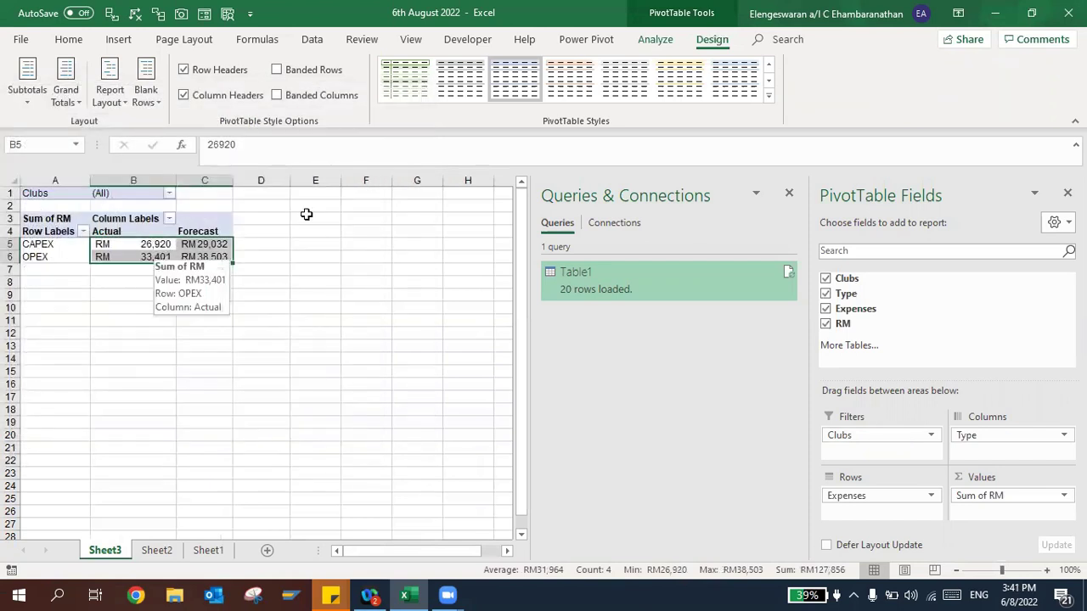
Step: Insert a clustered column PivotChart from the PivotTable and place it beside the table, starting around column D
left_click(655, 39)
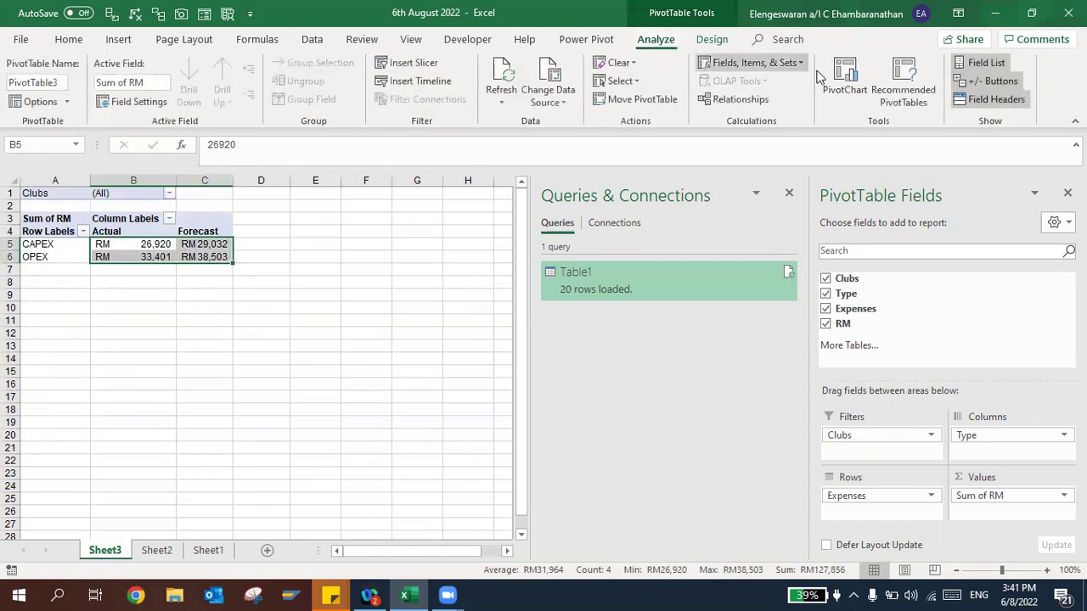
left_click(844, 75)
left_click(694, 511)
left_click_drag(201, 257, 378, 247)
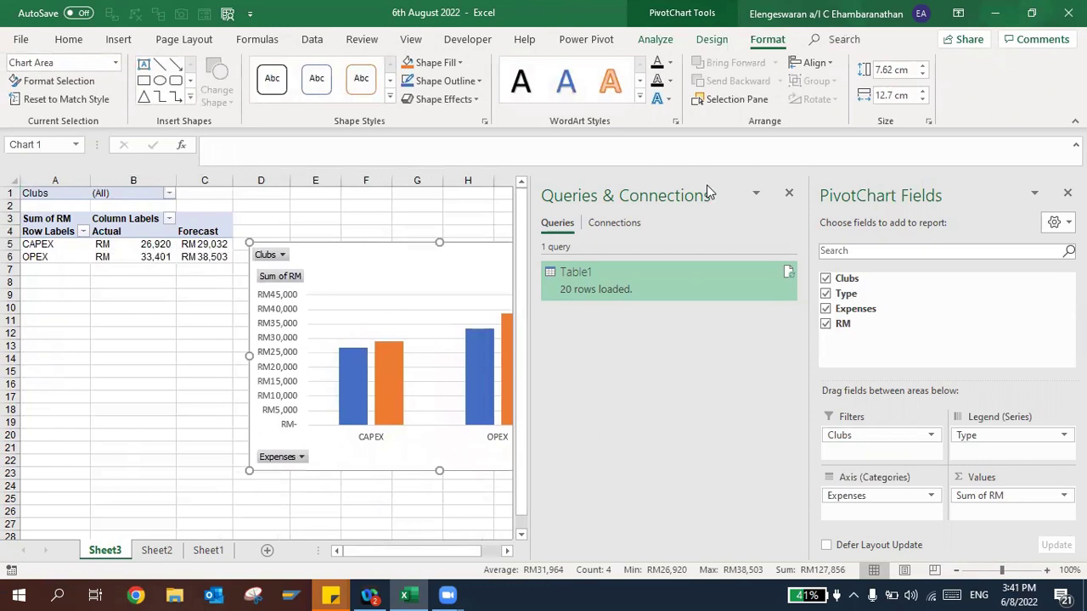
Step: Close the Queries & Connections pane and hide all field buttons on the PivotChart
left_click(787, 197)
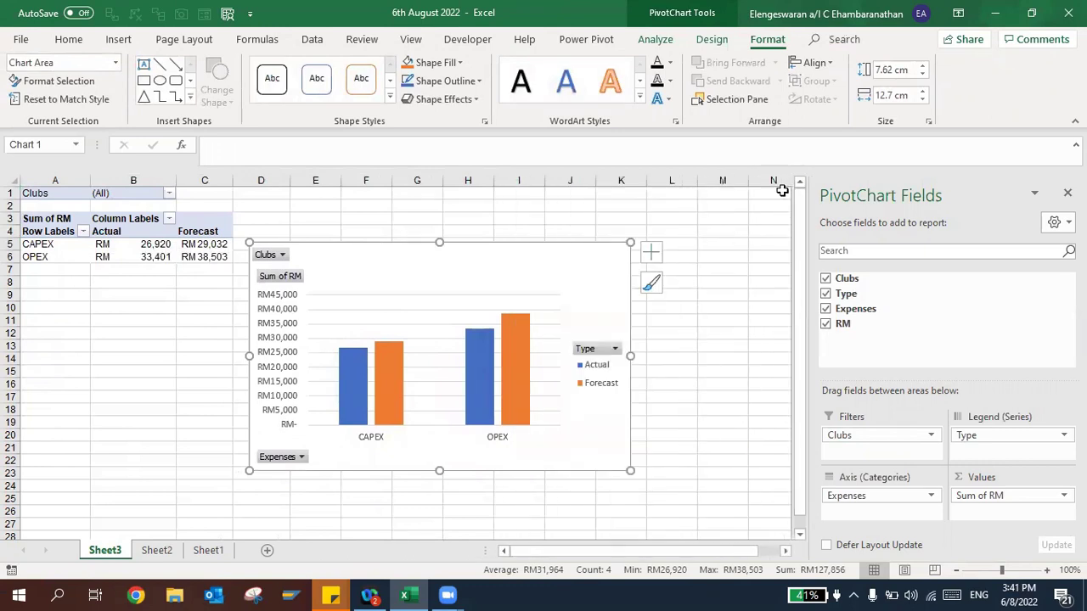
right_click(265, 259)
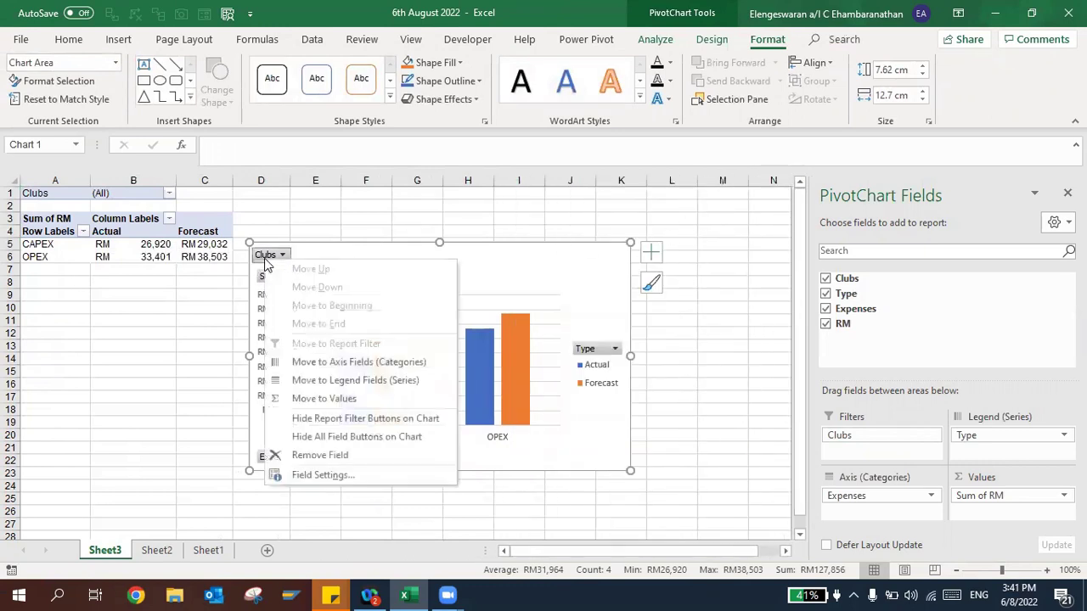
left_click(338, 440)
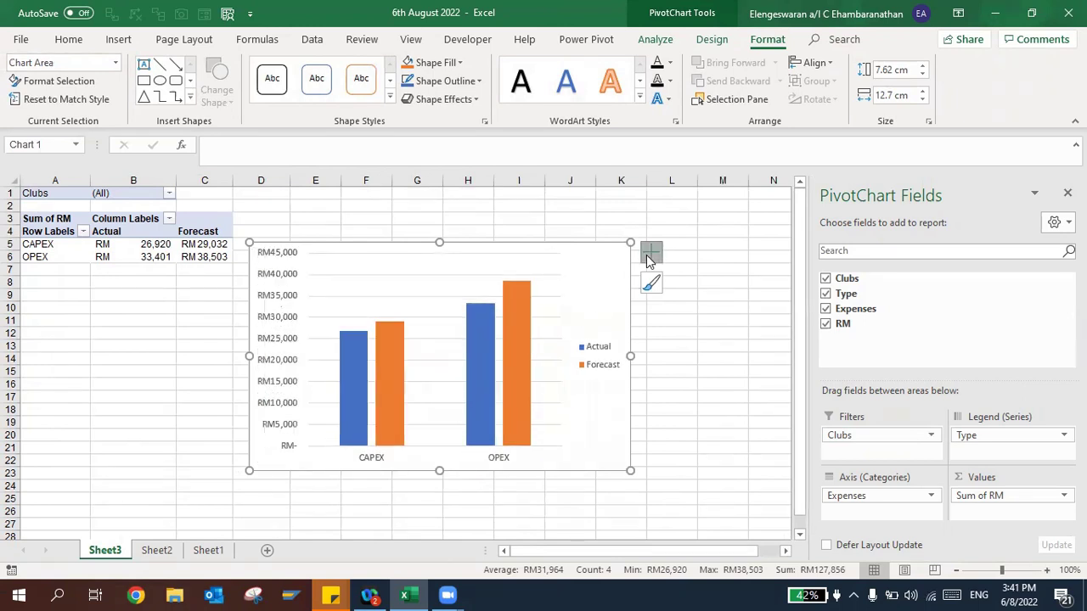
Step: Add a chart title and data labels to the PivotChart, and remove its gridlines and vertical value axis
left_click(646, 255)
left_click(690, 304)
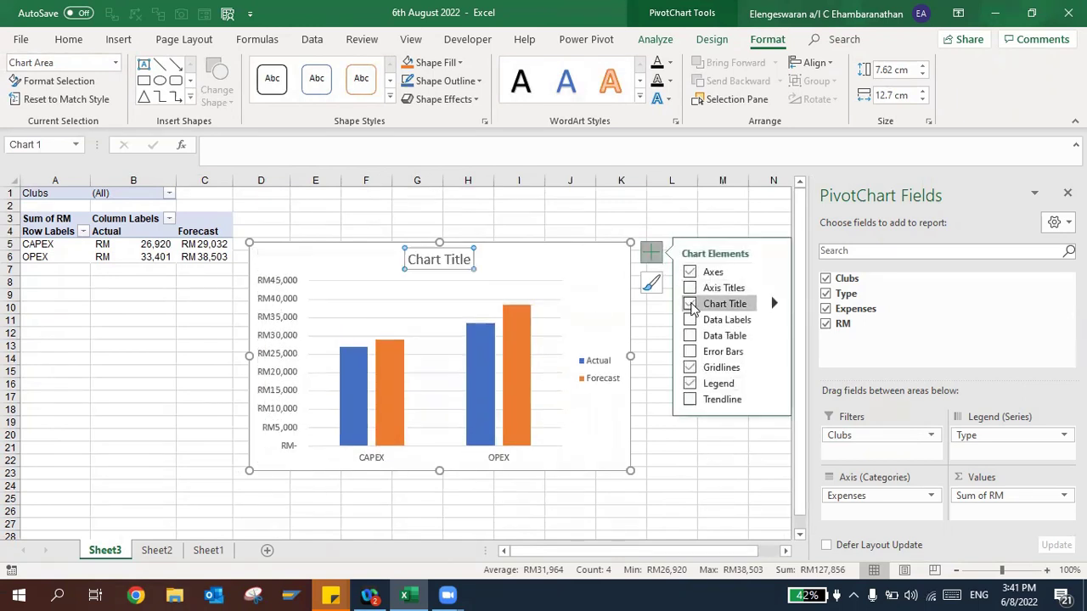
left_click(690, 320)
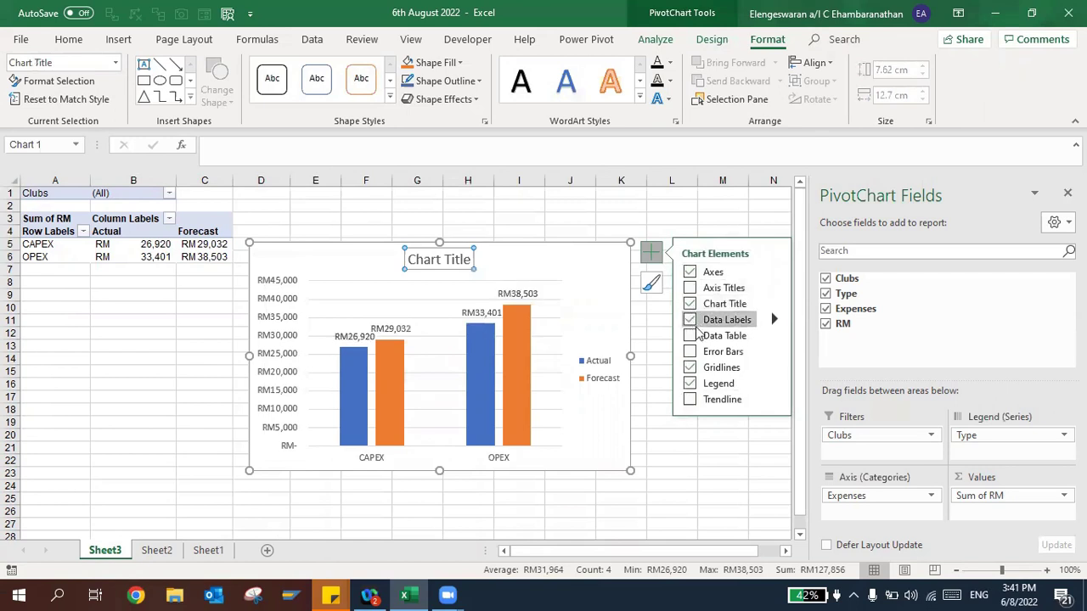
left_click(690, 368)
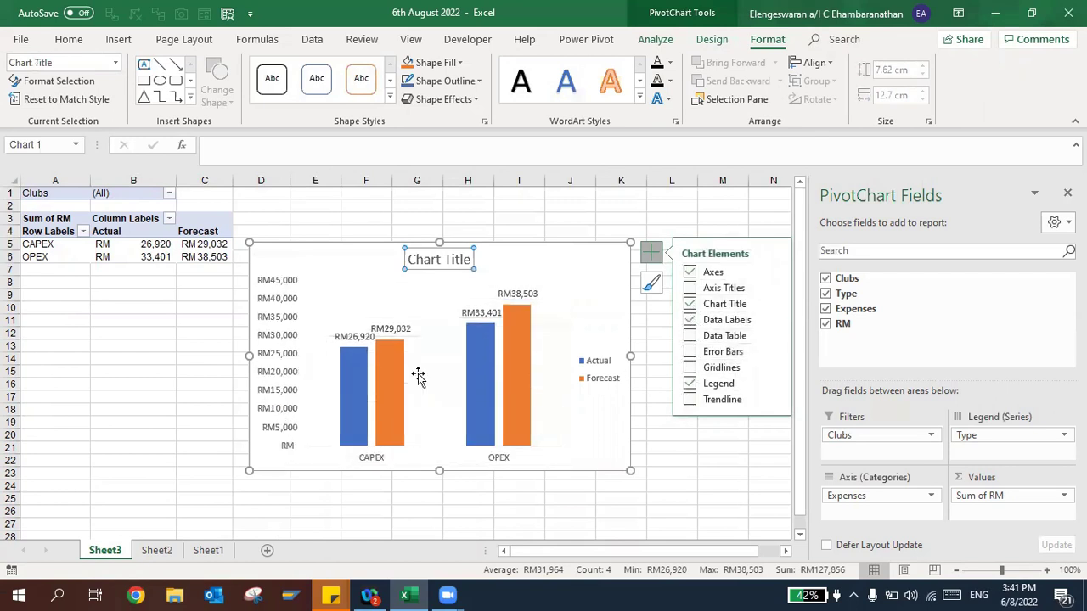
left_click(284, 334)
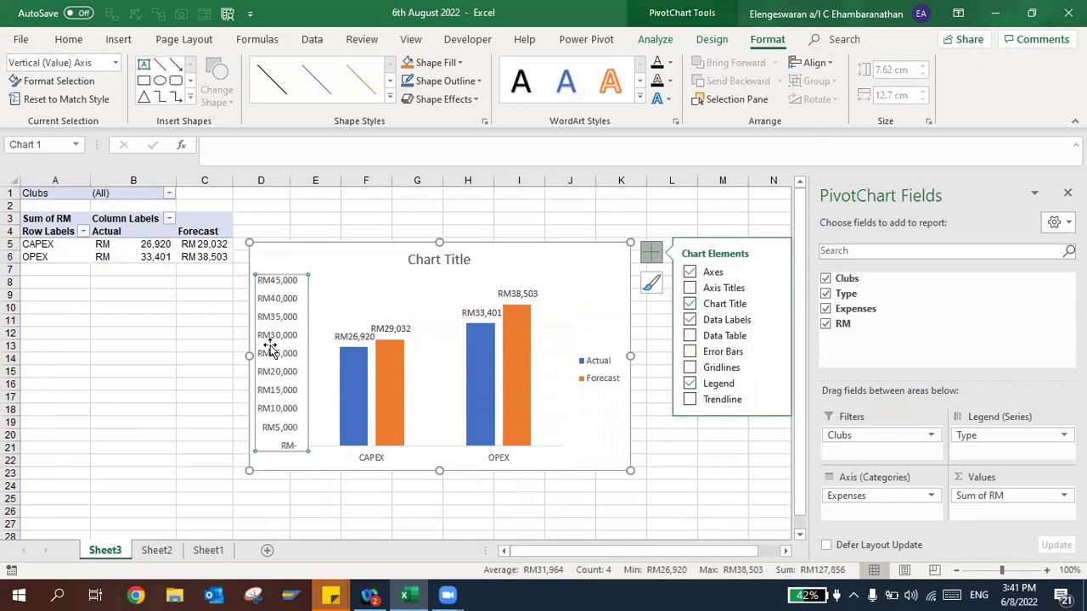
key("Delete")
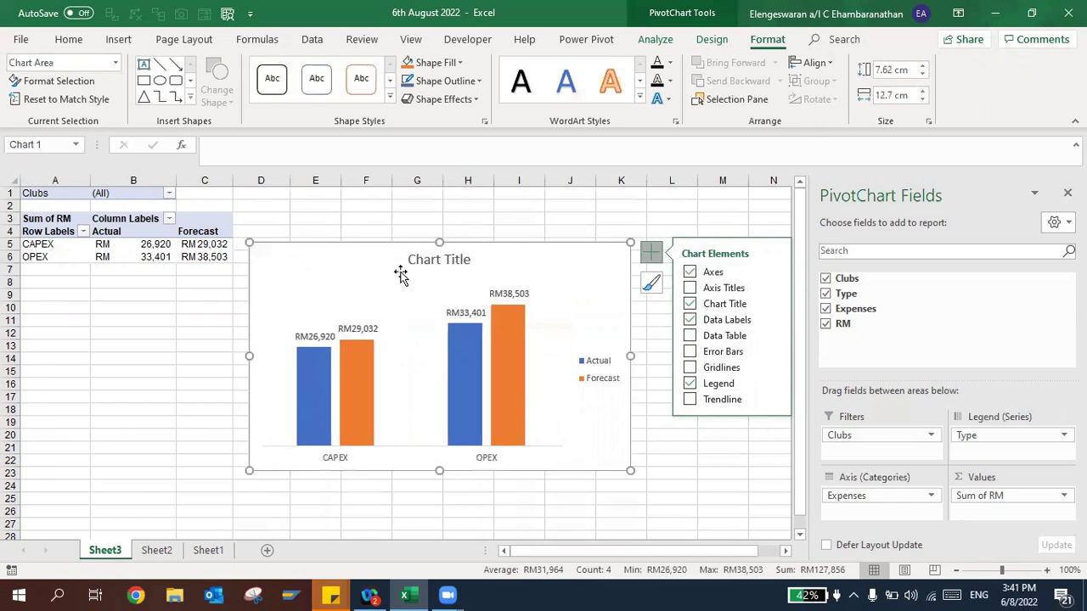
Step: Copy the Clubs filter cell B1 and paste only its value into D1
left_click(249, 195)
key("Left")
key("Left")
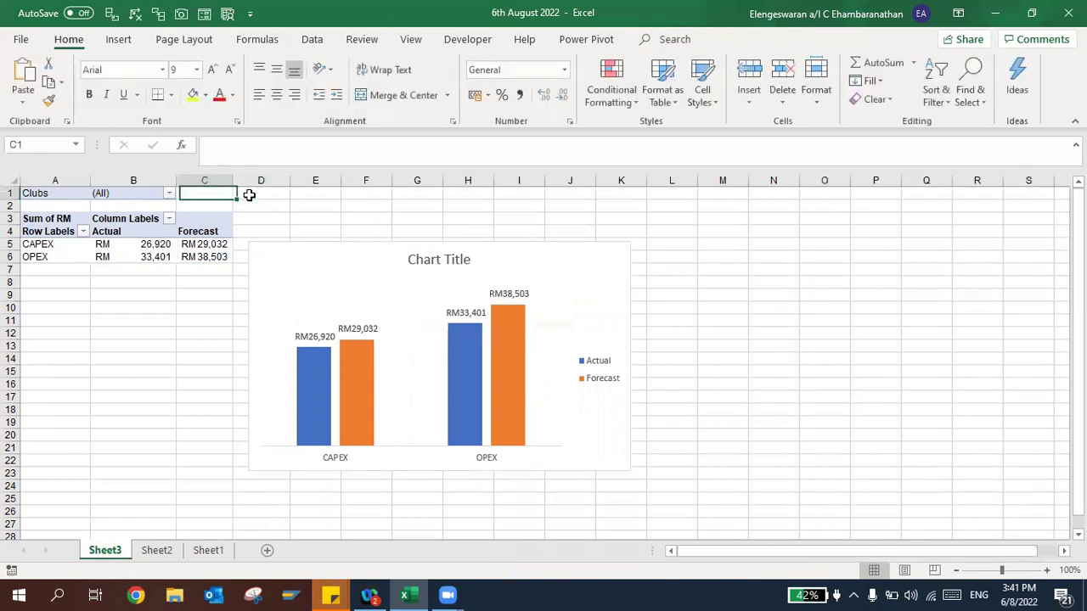
key("ctrl+c")
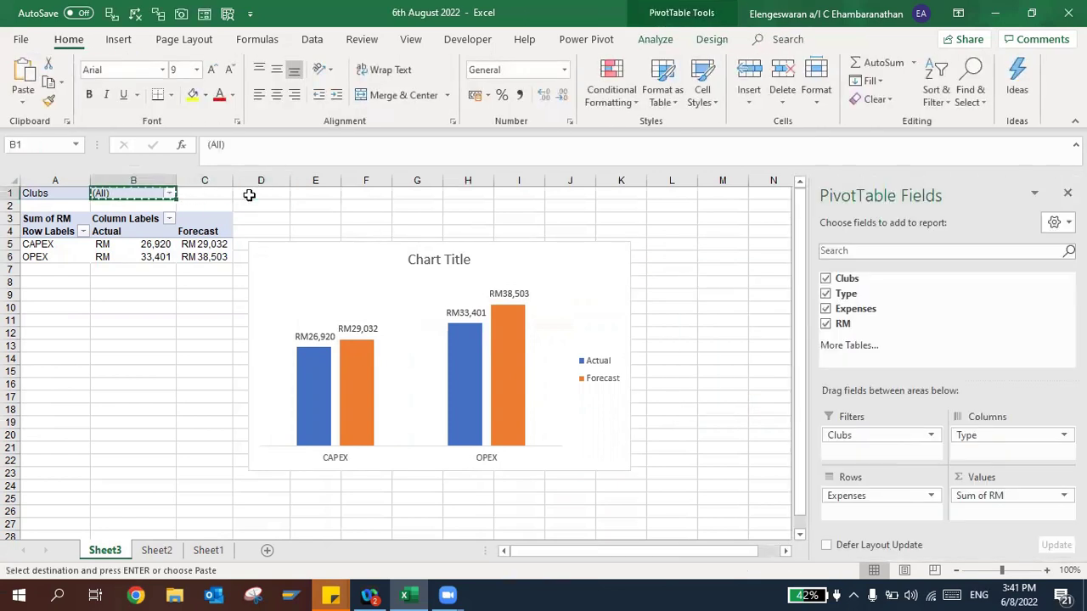
left_click(251, 197)
key("ctrl+alt+v")
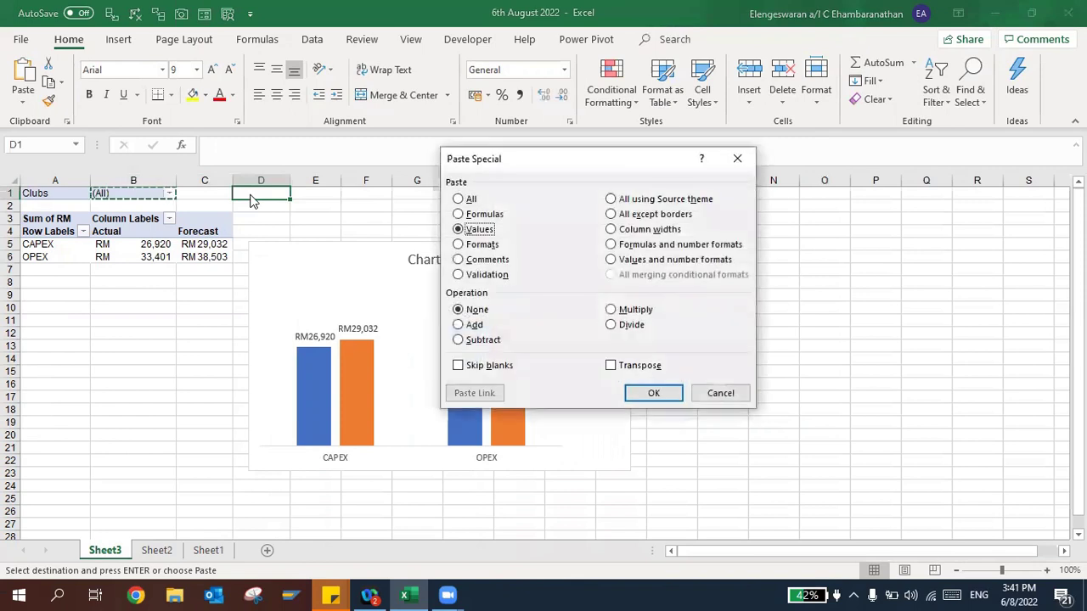
key("Return")
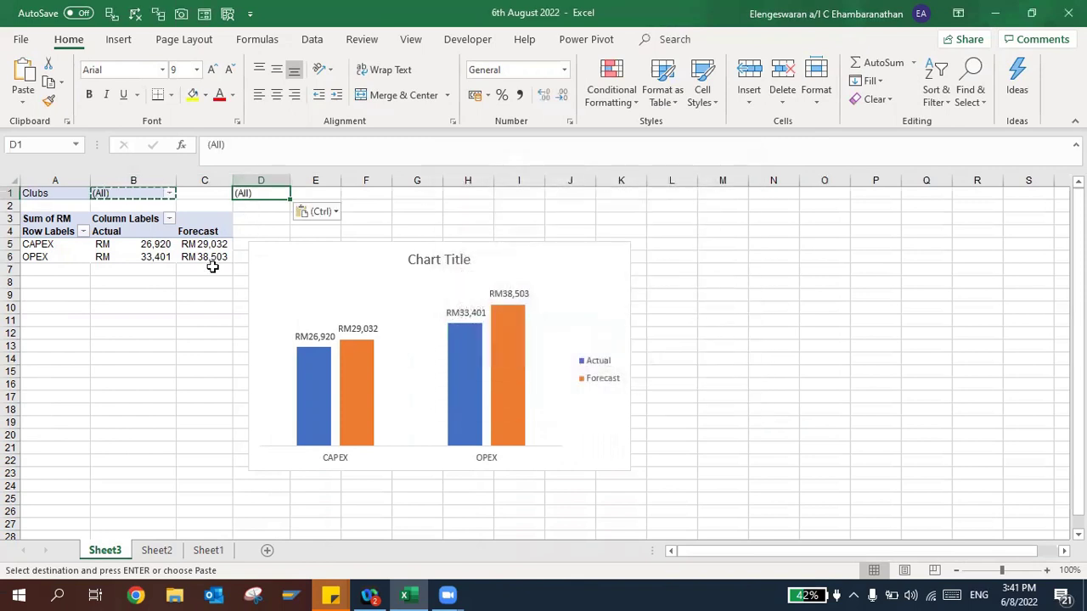
Step: Enter the dynamic title formula =IF(B1=$D$1," Overall Performance ",B1&" Performance ") in cell E1
key("Right")
type("=IF(")
key("Left")
key("Left")
key("Left")
type("=")
key("Left")
key("F4")
type(",")
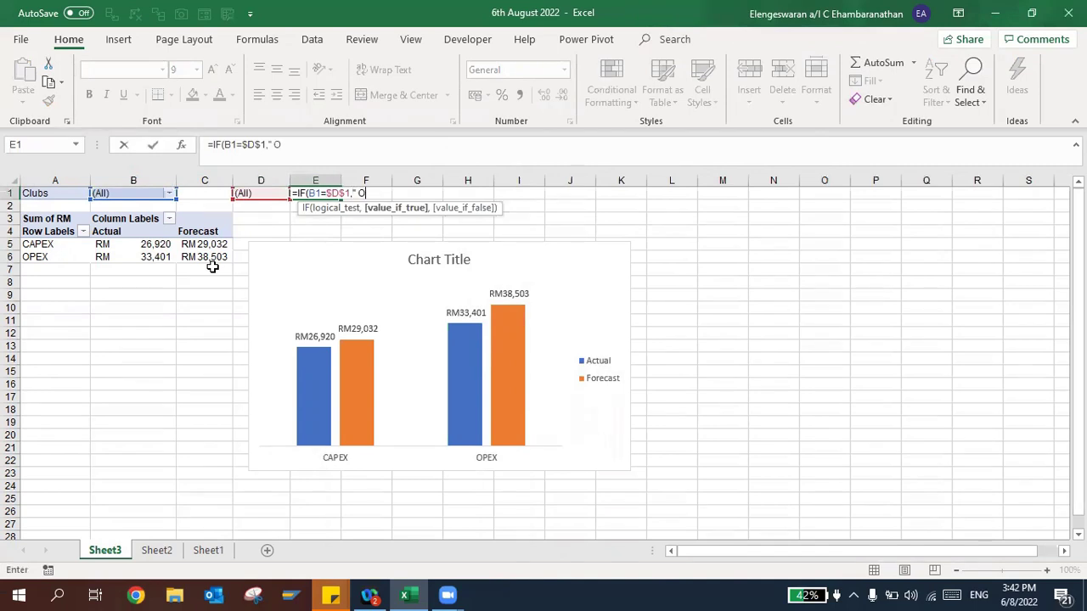
type("\" Overall Performance \"")
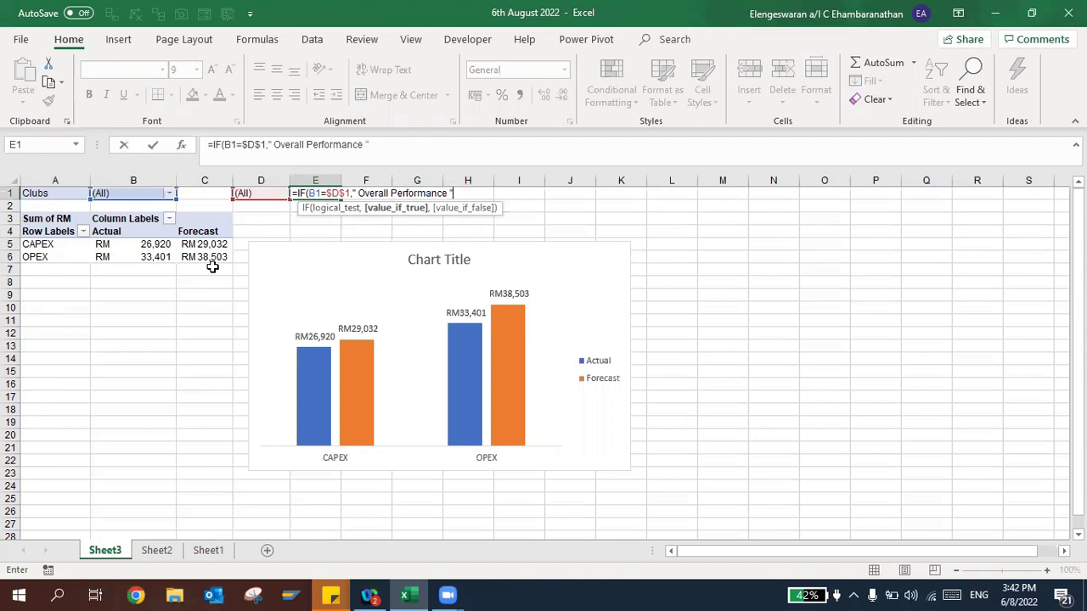
type(",")
left_click(106, 194)
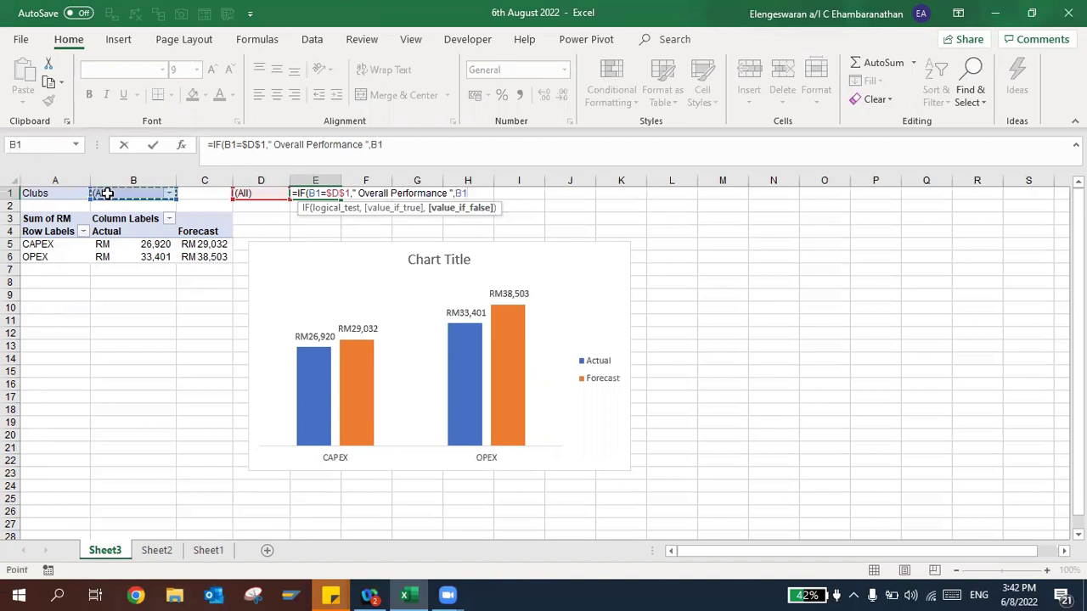
type("&\" Performance")
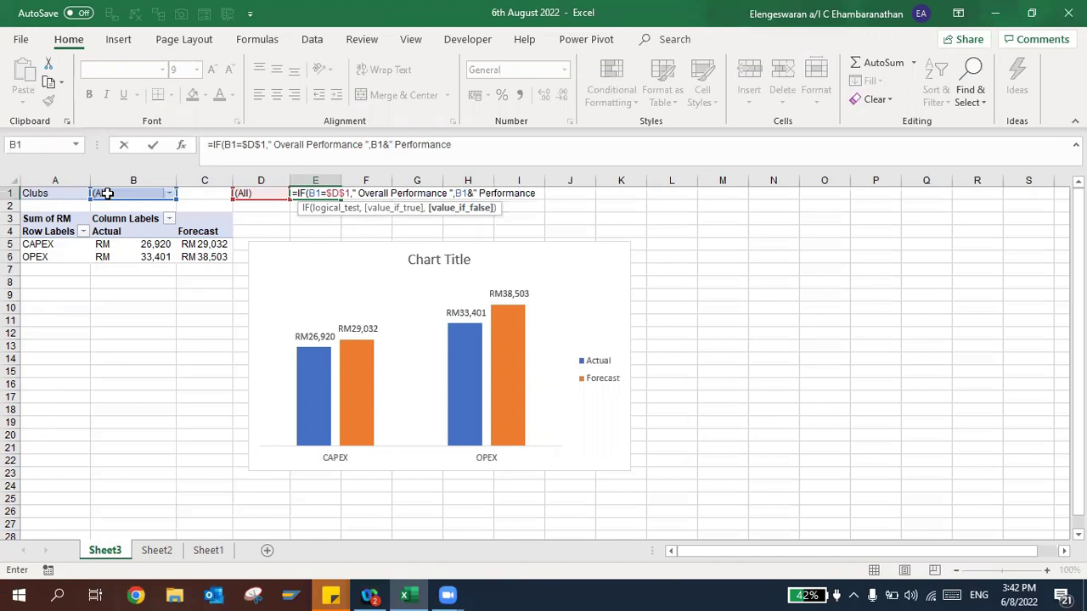
type(")")
key("Return")
key("Up")
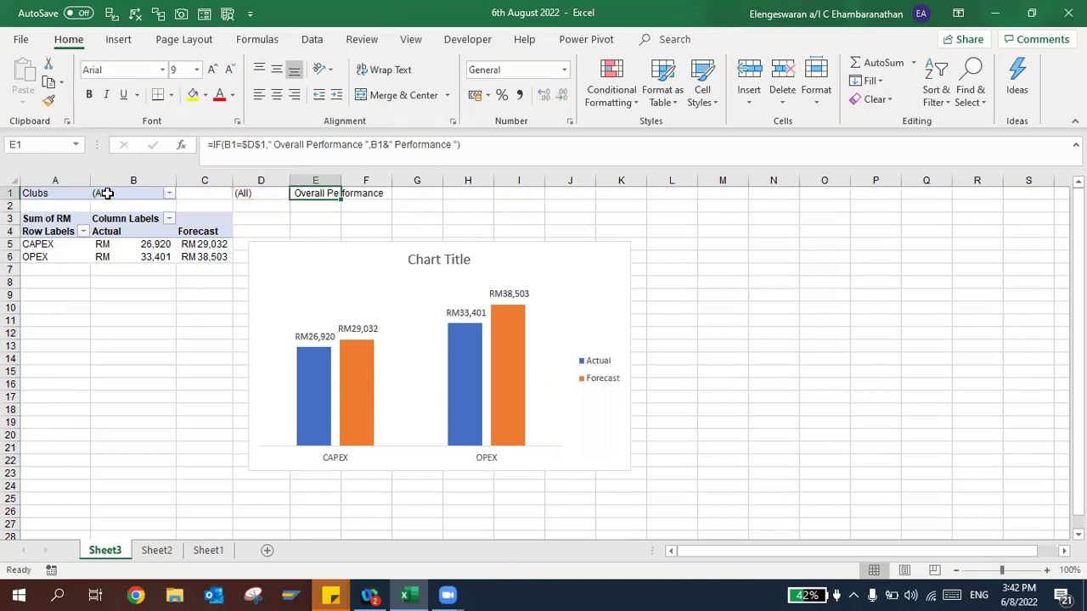
Step: Insert a Clubs slicer for the PivotTable beside the chart and try it with Arsenal and Chelsea
left_click(198, 254)
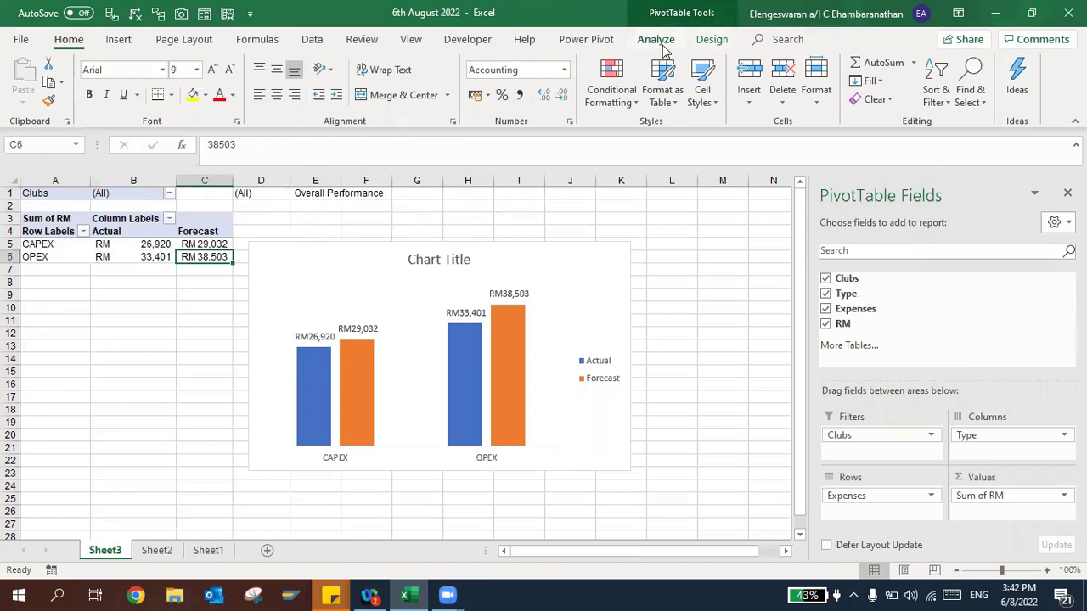
left_click(659, 42)
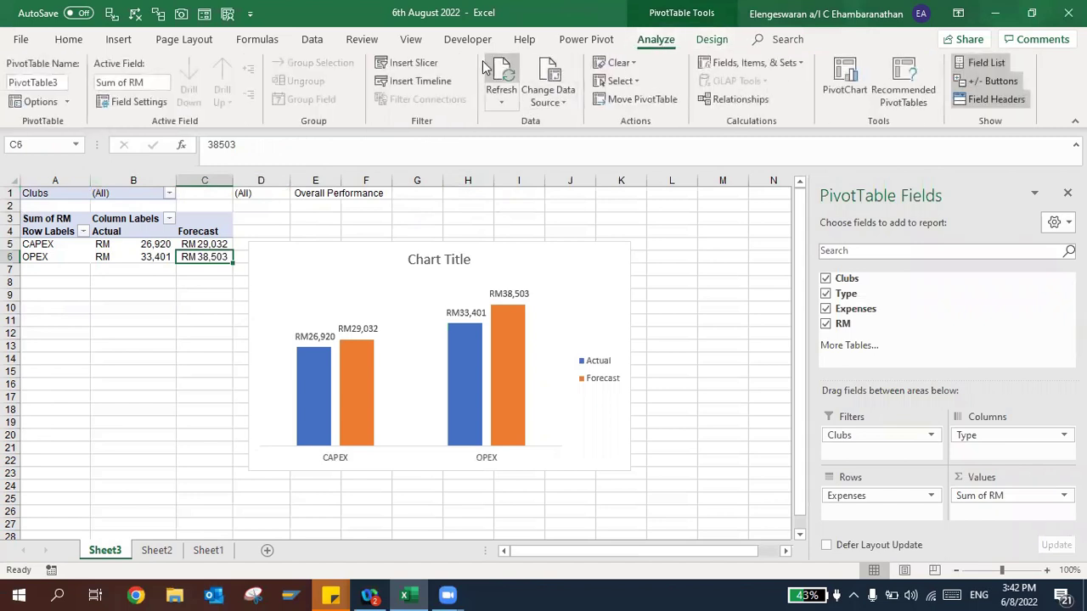
left_click(427, 68)
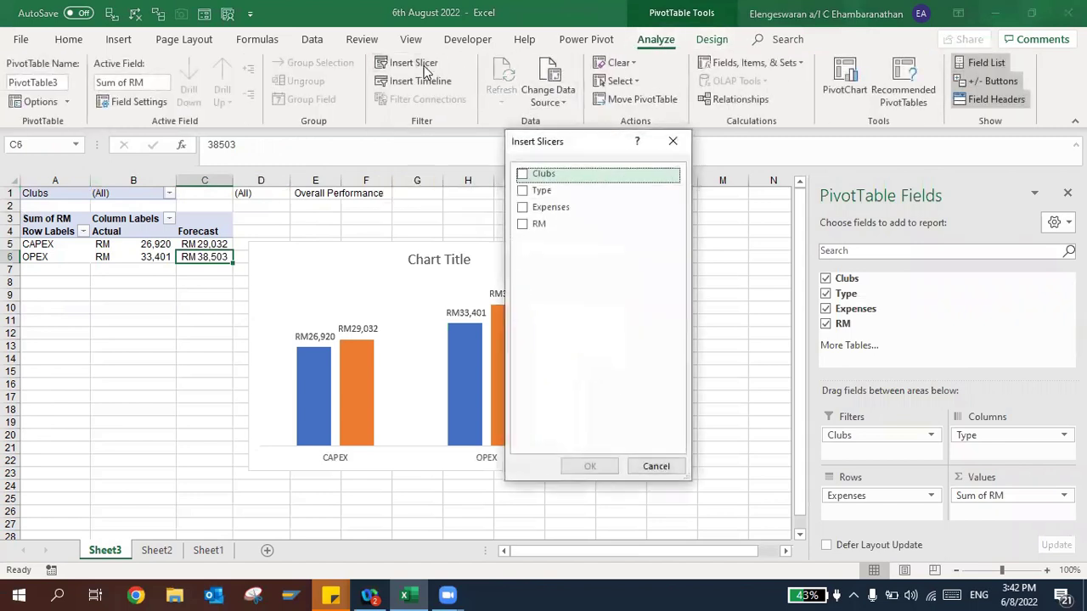
left_click(522, 176)
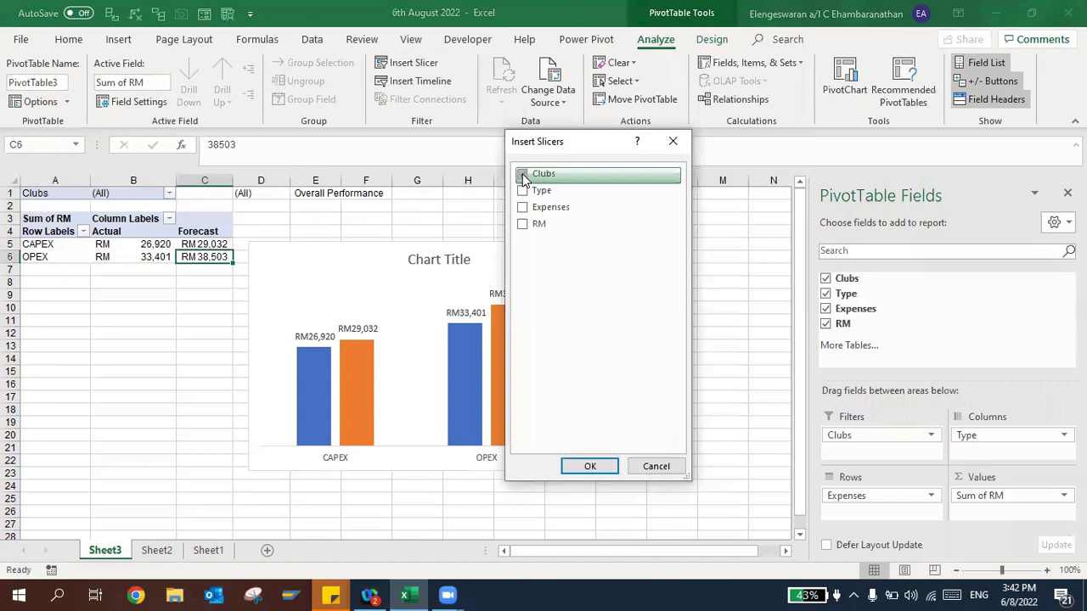
left_click(588, 466)
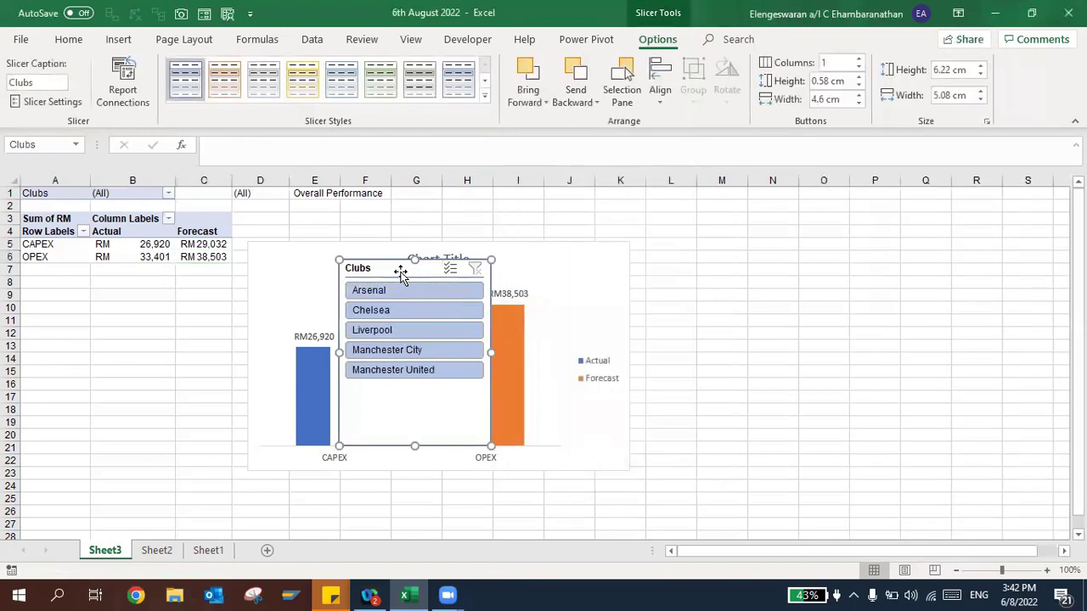
left_click_drag(395, 269, 696, 246)
left_click(681, 275)
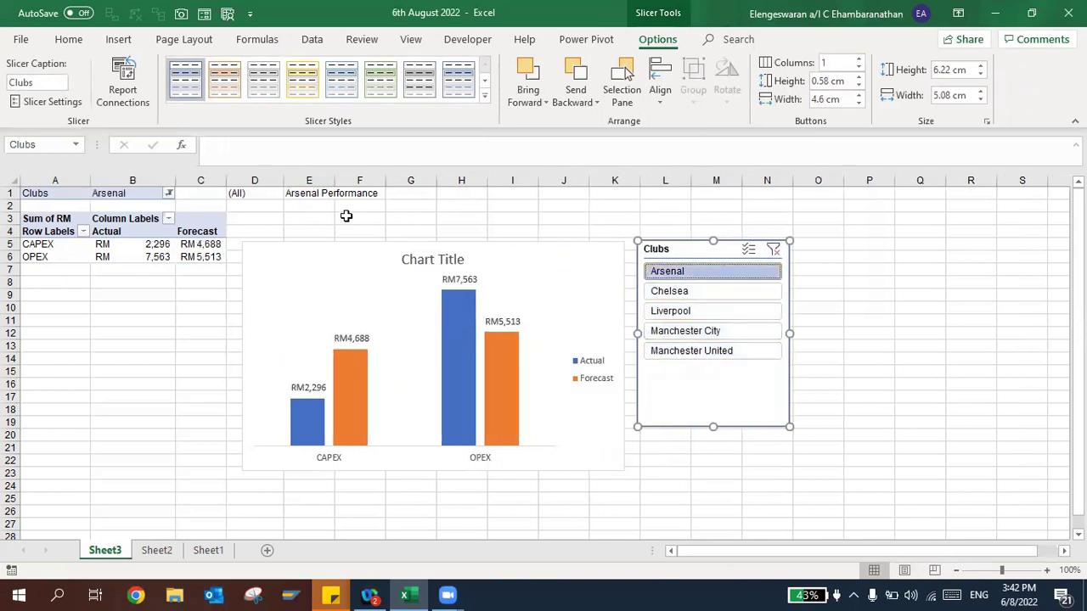
left_click(658, 288)
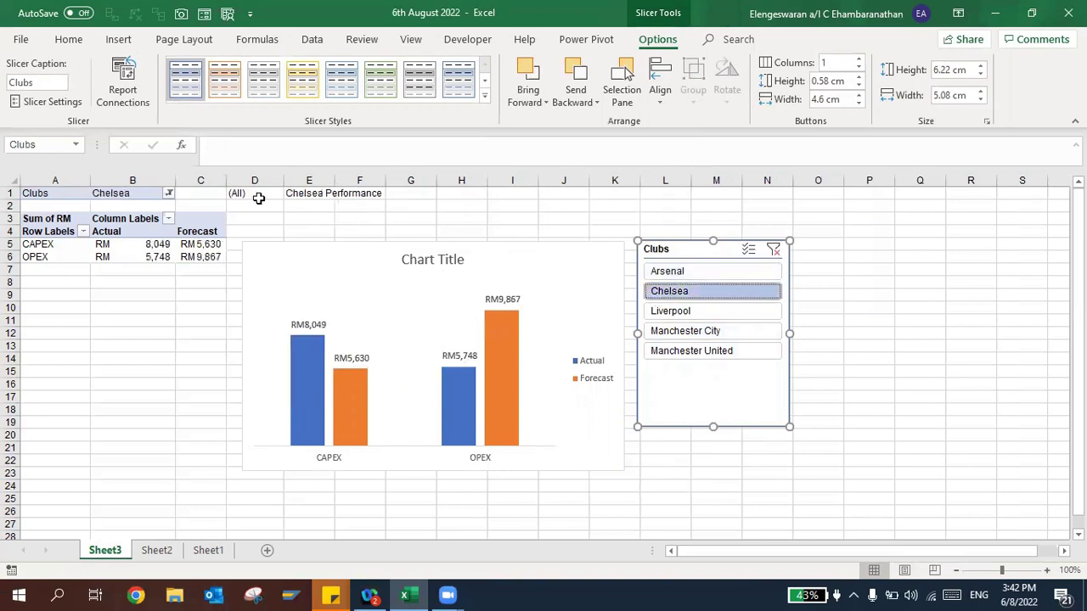
Step: Link the PivotChart title to cell E1 with the reference =Sheet3!$E$1
left_click(421, 262)
left_click(270, 143)
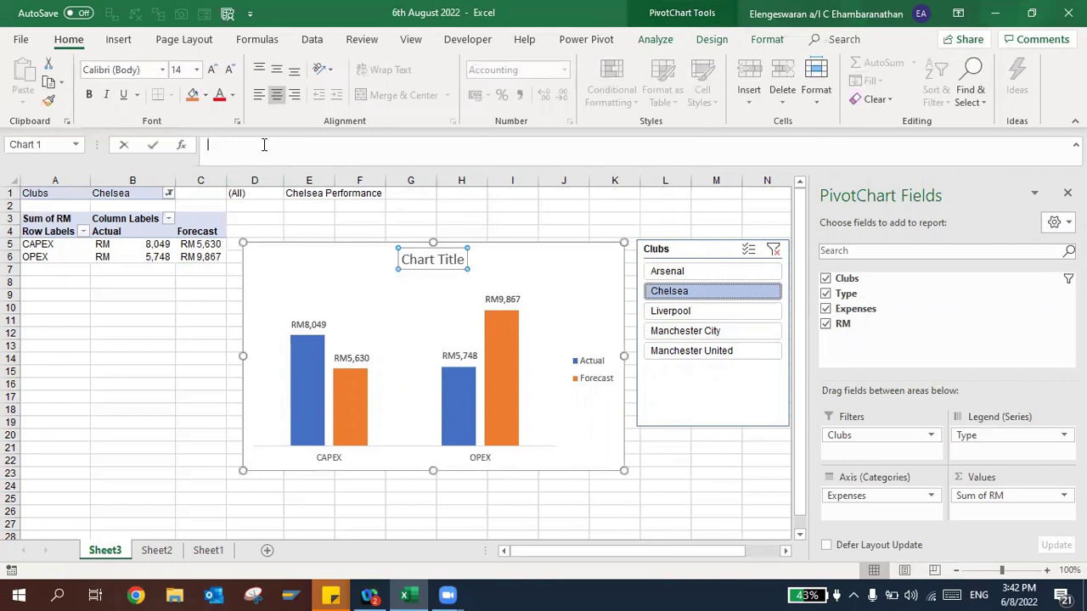
type("=")
left_click(303, 194)
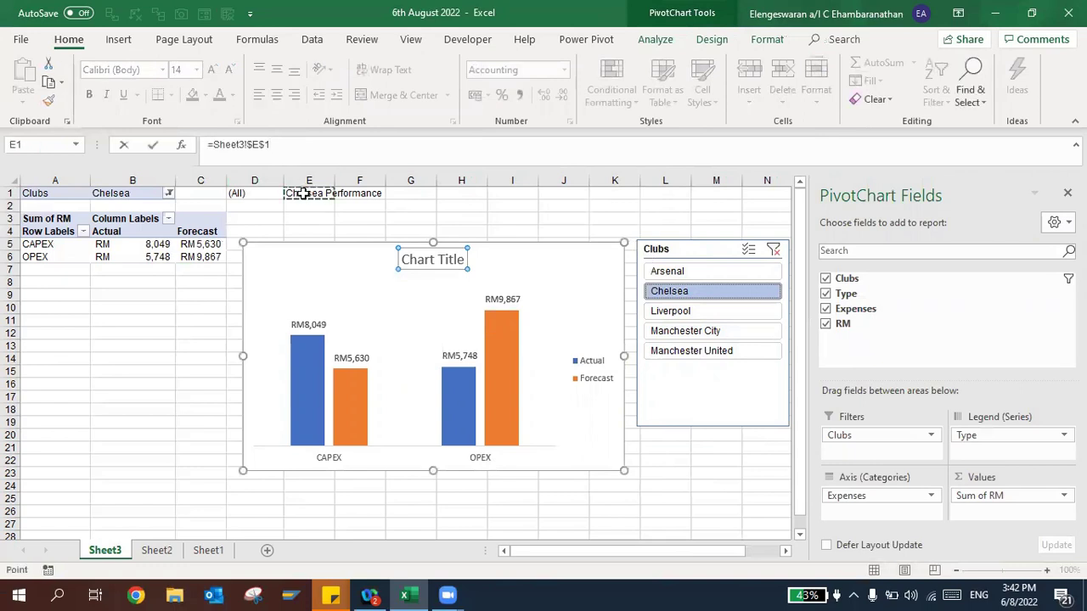
key("Return")
Step: Check the dynamic chart title by filtering for Liverpool, Manchester City and Manchester United in turn, and clear the slicer filter
left_click(668, 312)
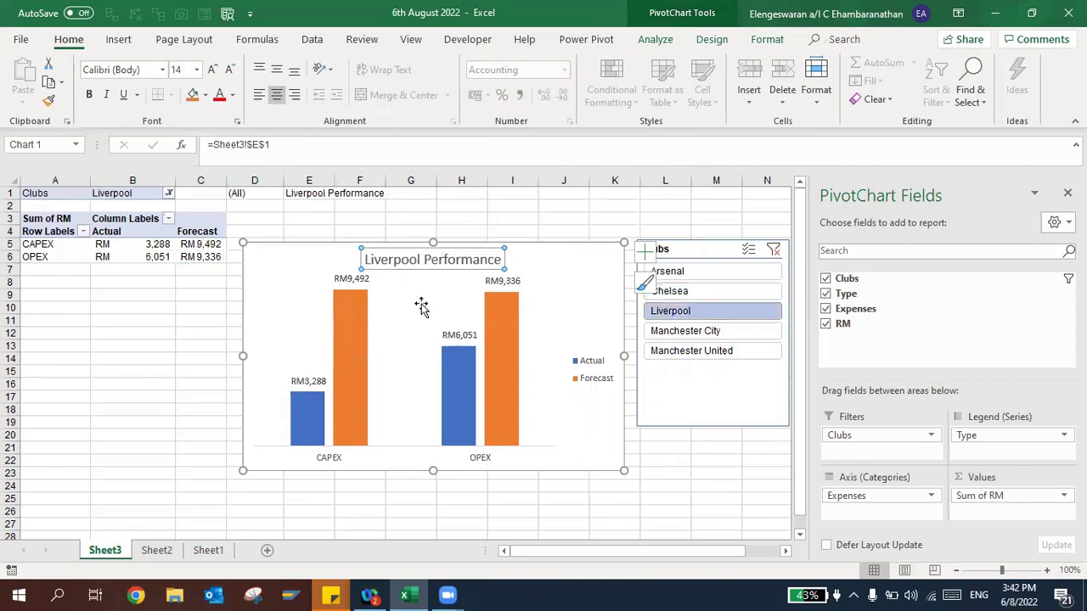
left_click(684, 340)
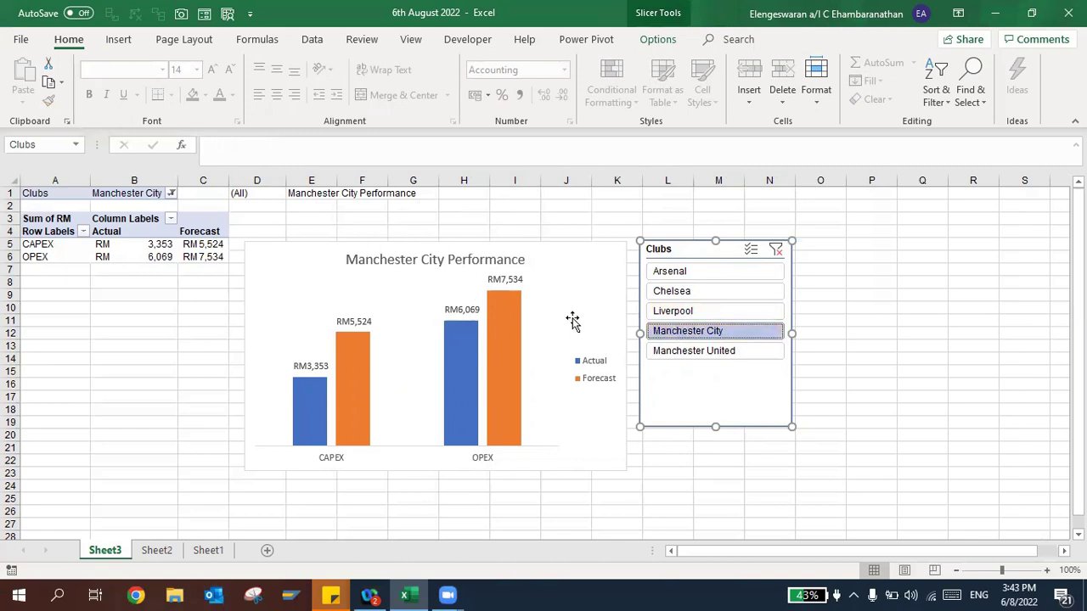
left_click(677, 355)
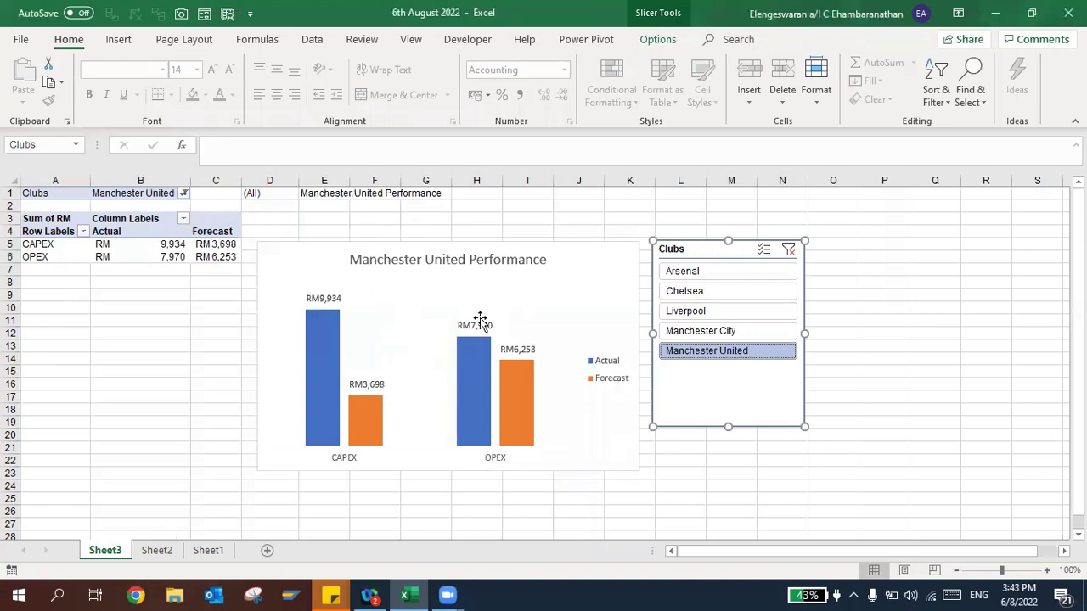
left_click(789, 250)
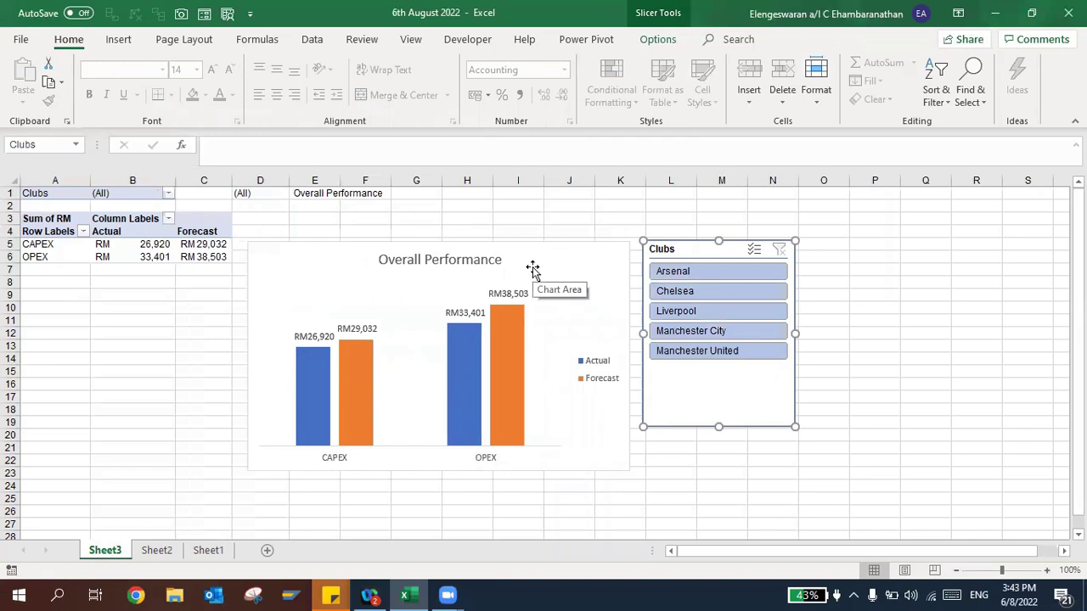
Step: Go back to the original clubs table on Sheet1
left_click(208, 551)
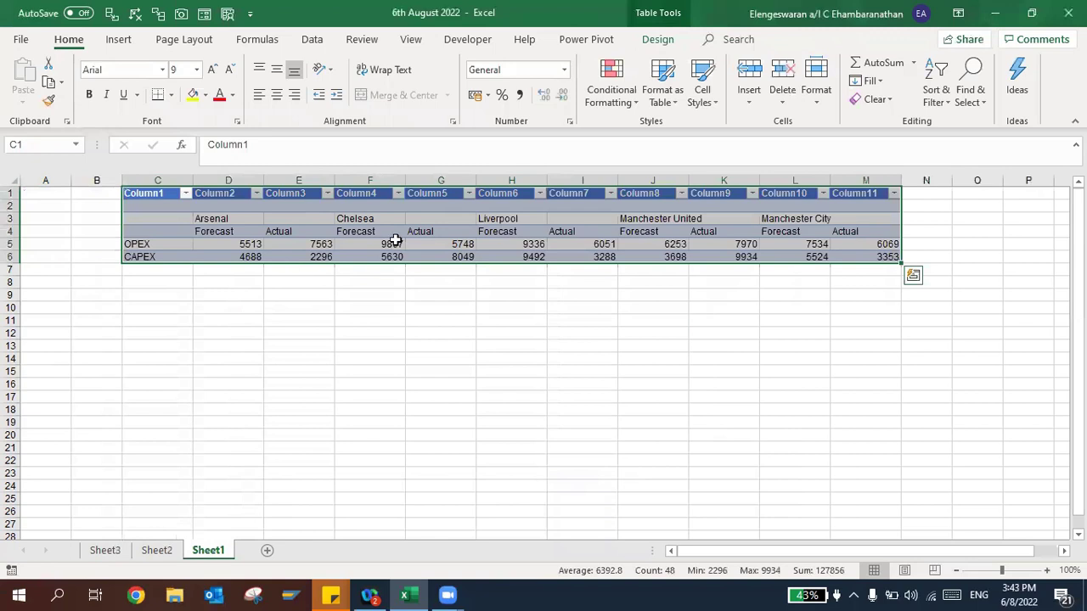